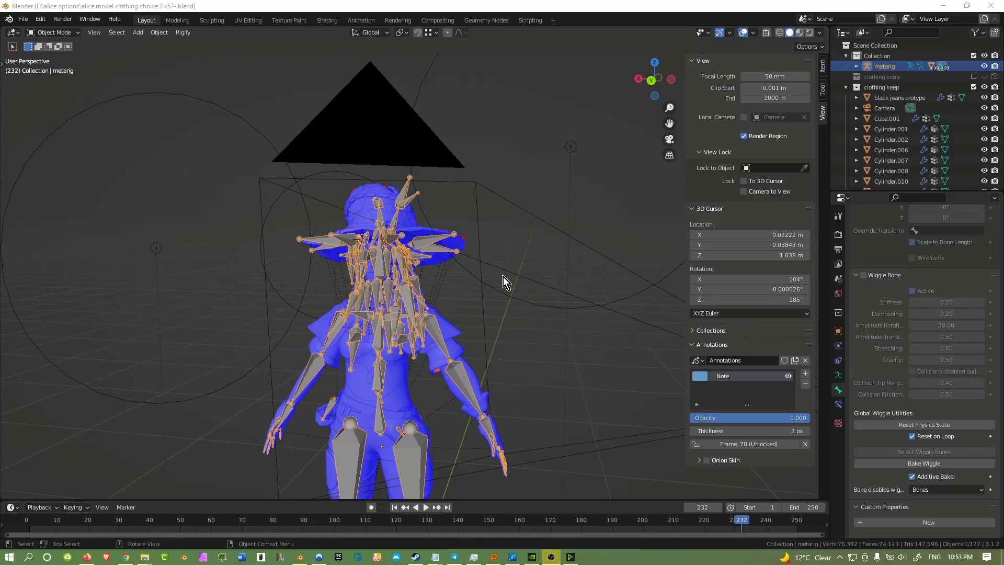
# Orbit around the rigged model, then switch to the springbones GitHub page in Chrome
pyautogui.moveTo(504, 277); pyautogui.dragTo(489, 291, button='middle')
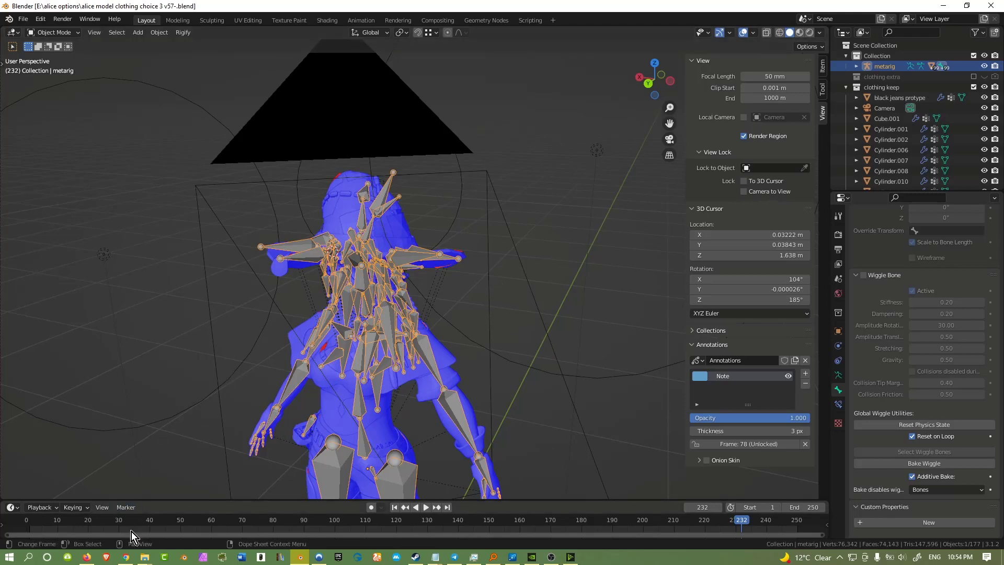
pyautogui.click(125, 556)
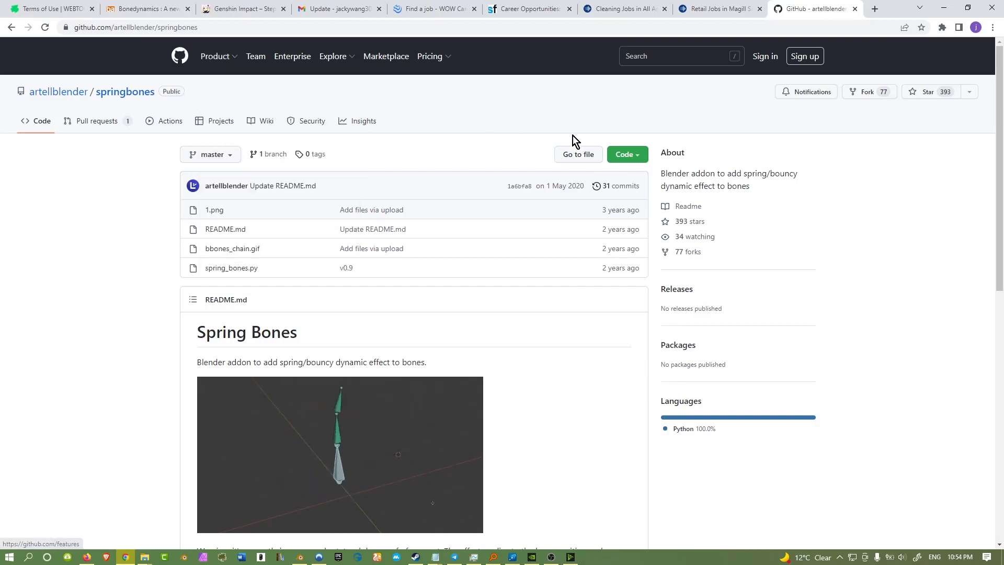
# Download the springbones repository as springbones-master.zip and show it in its folder
pyautogui.click(624, 153)
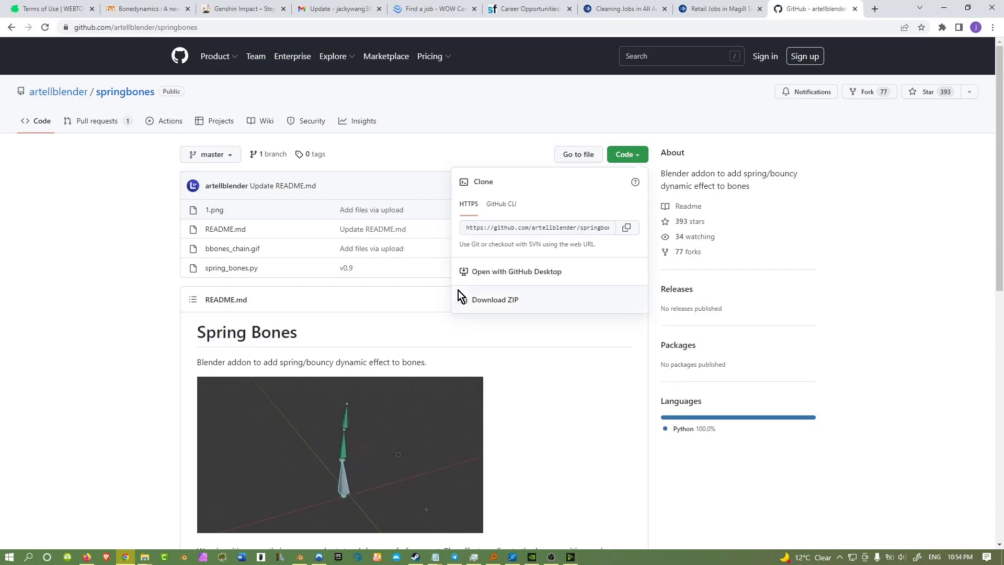
pyautogui.click(477, 299)
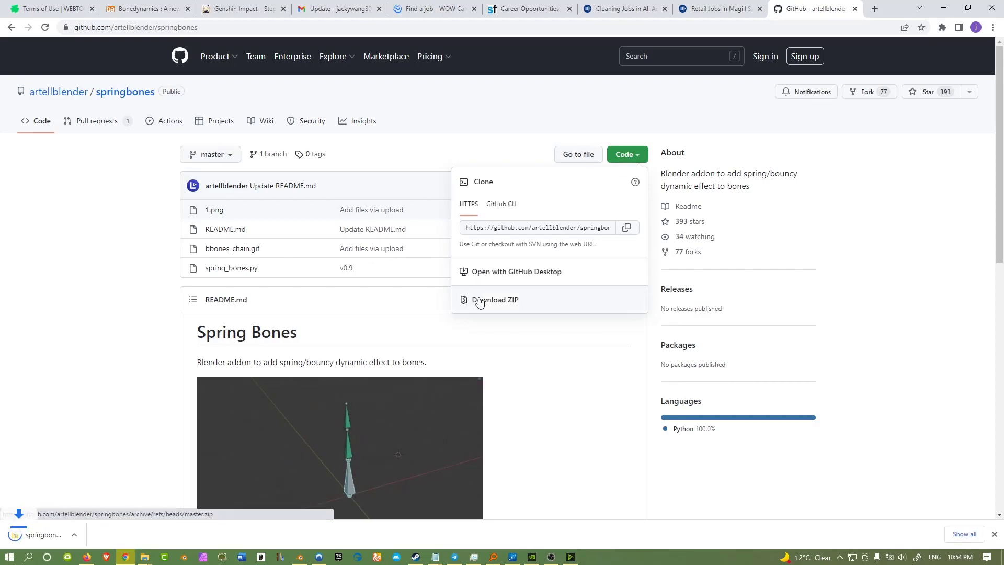
pyautogui.click(110, 534)
pyautogui.click(158, 497)
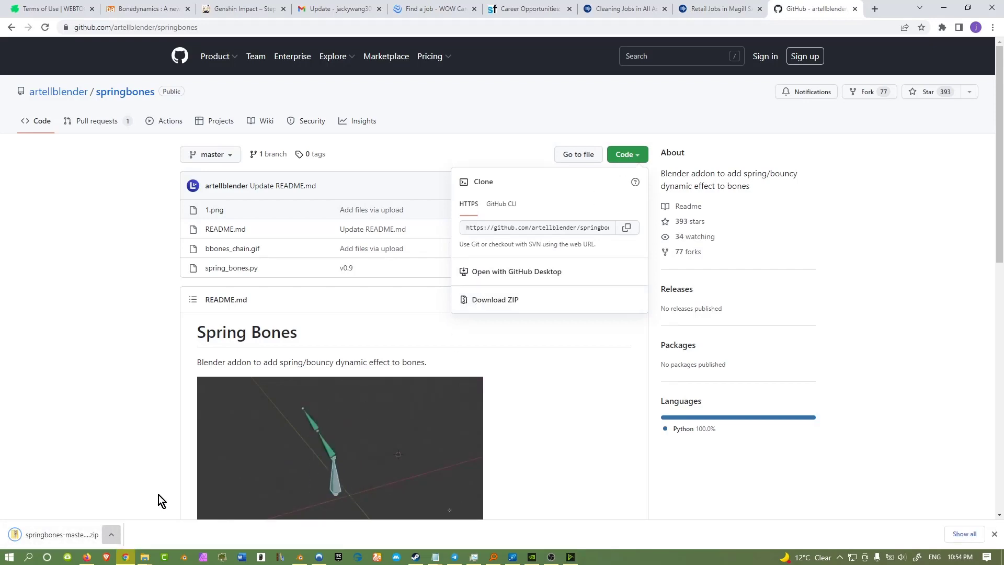
# Move the springbones-master (2) zip into a new Downloads folder named 'spring bones'
pyautogui.hotkey('ctrl', 'x')
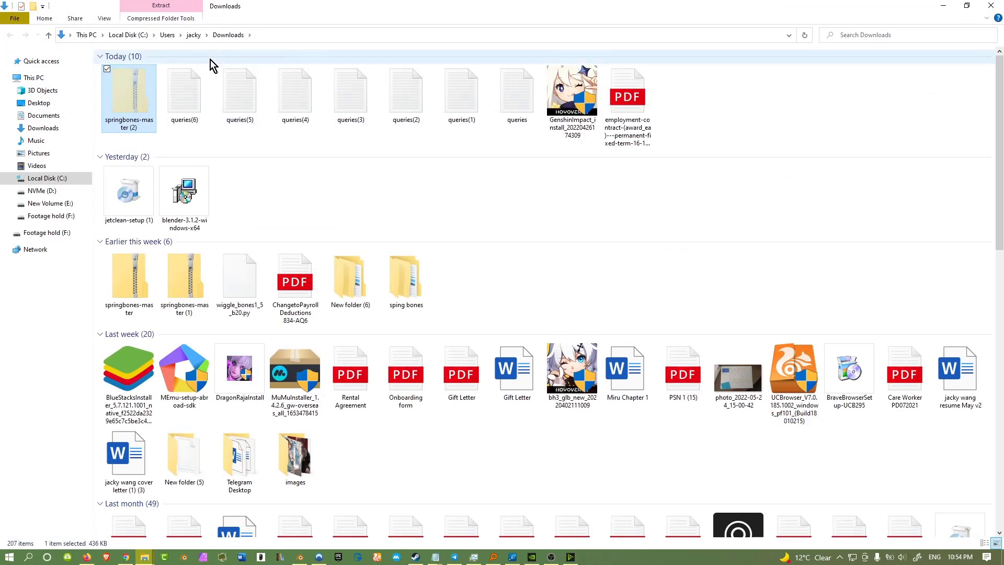
pyautogui.hotkey('ctrl', 'shift', 'n')
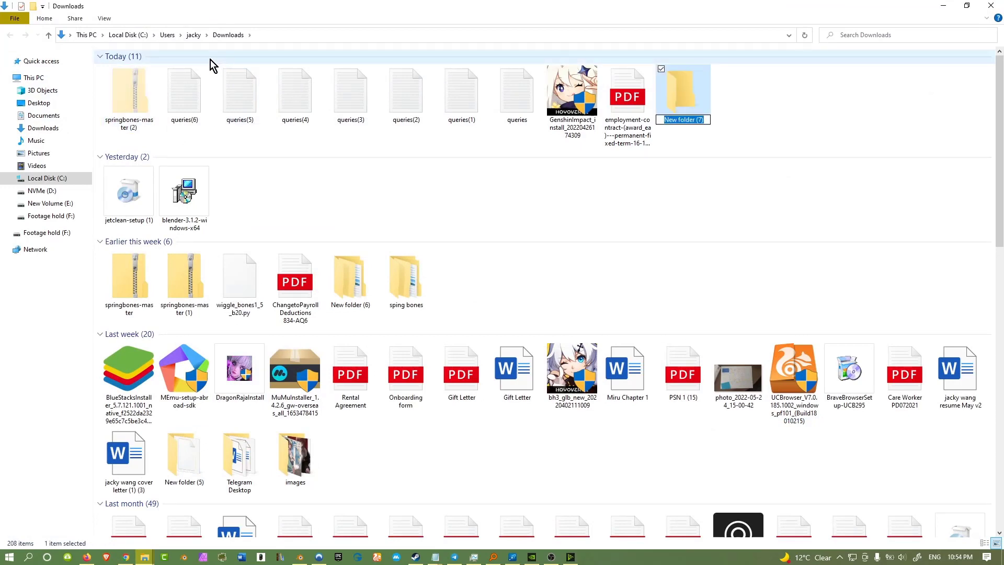
pyautogui.write('spring bones')
pyautogui.press('Return')
pyautogui.press('Return')
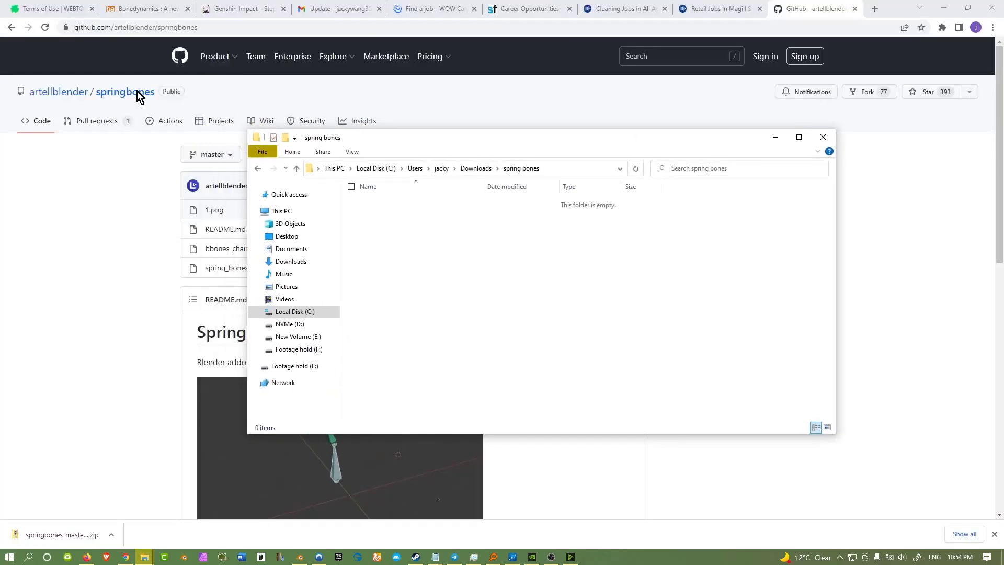
pyautogui.hotkey('ctrl', 'v')
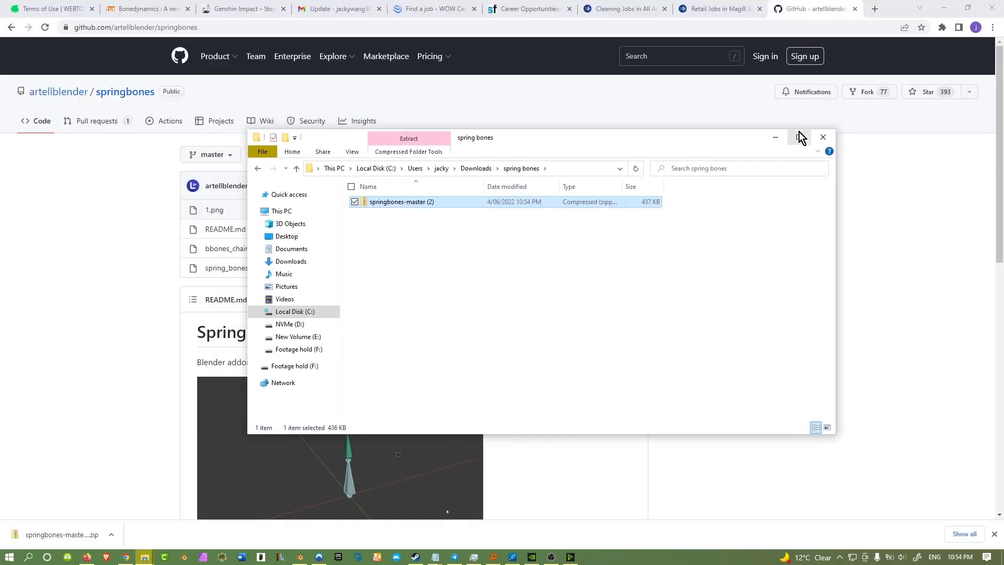
pyautogui.click(799, 137)
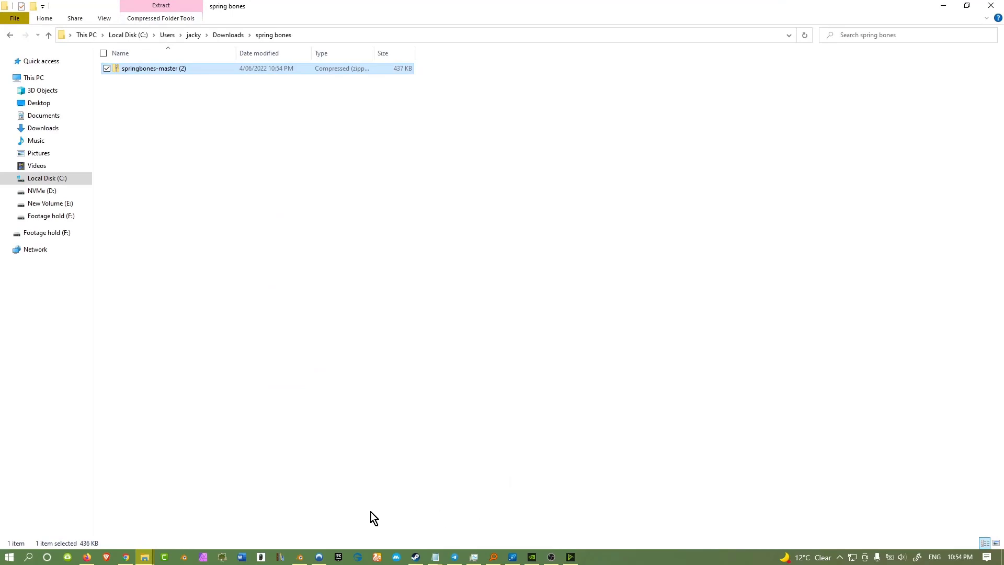
# Install springbones-master.zip from Downloads as a Blender add-on through Preferences > Add-ons
pyautogui.moveTo(300, 557)
pyautogui.click(297, 528)
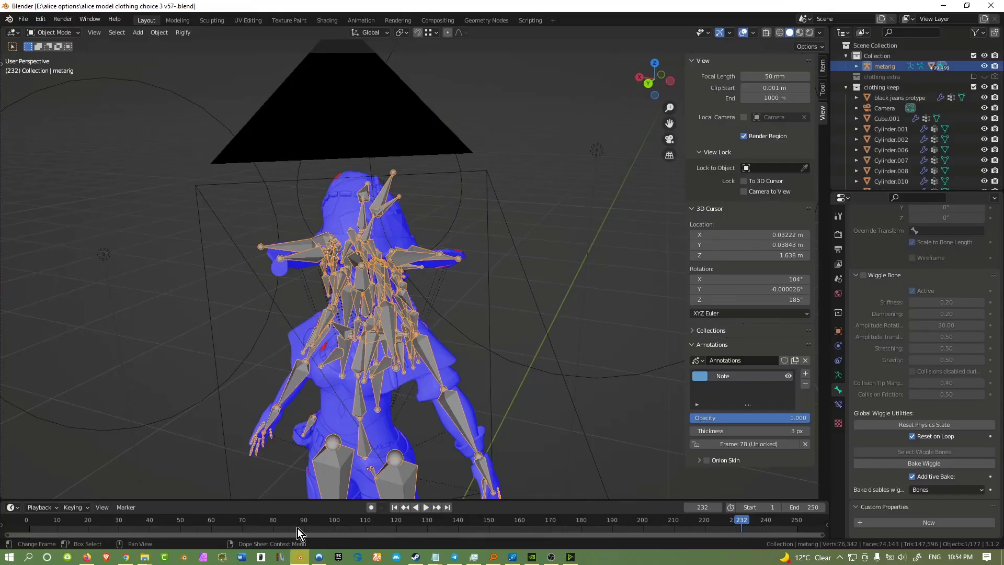
pyautogui.click(41, 20)
pyautogui.click(87, 164)
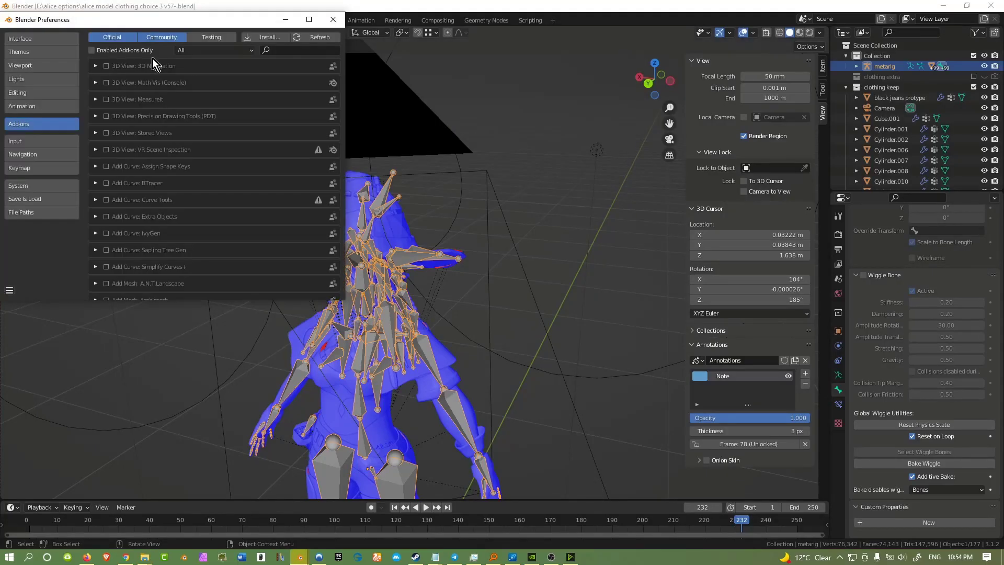
pyautogui.click(281, 36)
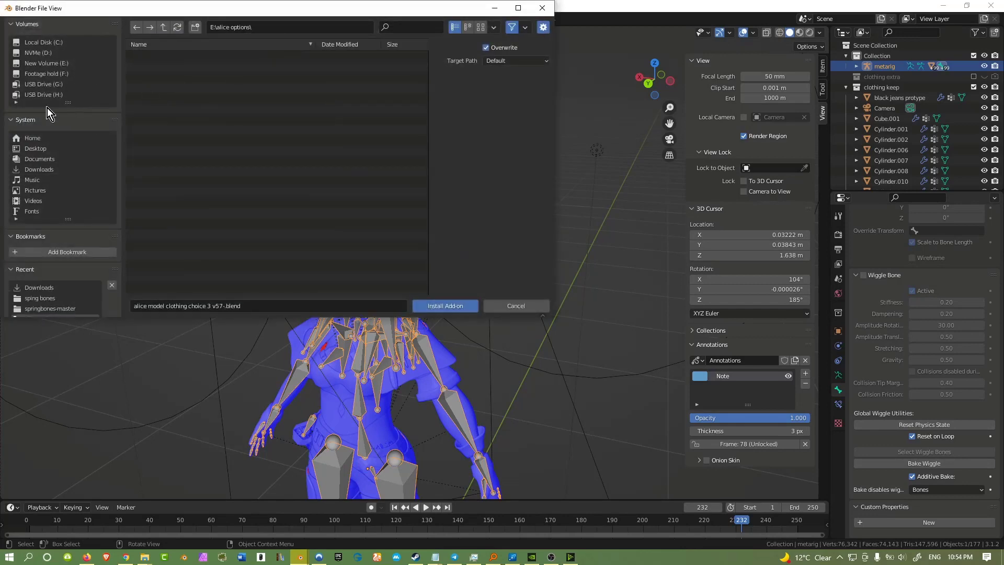
pyautogui.click(33, 168)
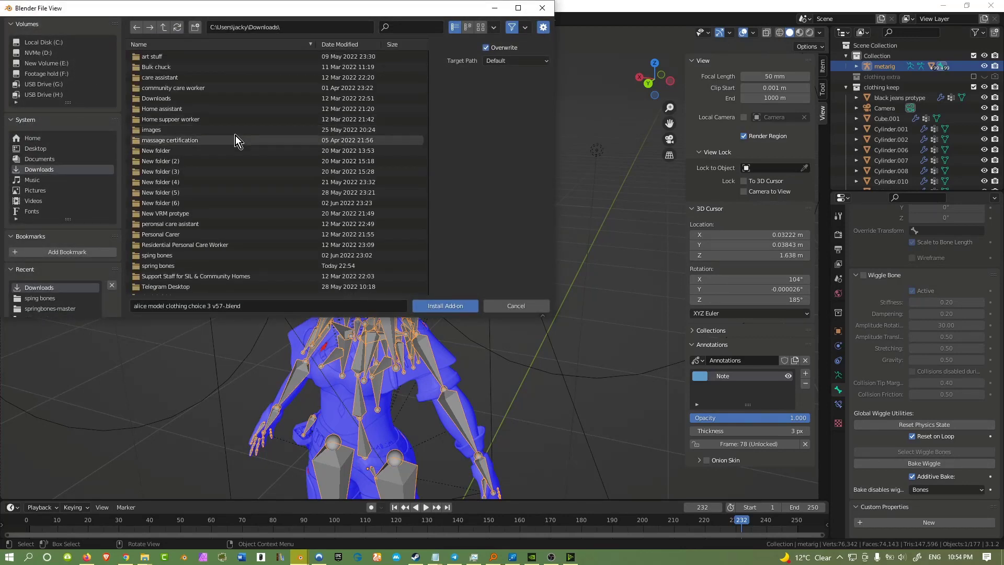
pyautogui.scroll(-3, 223, 131)
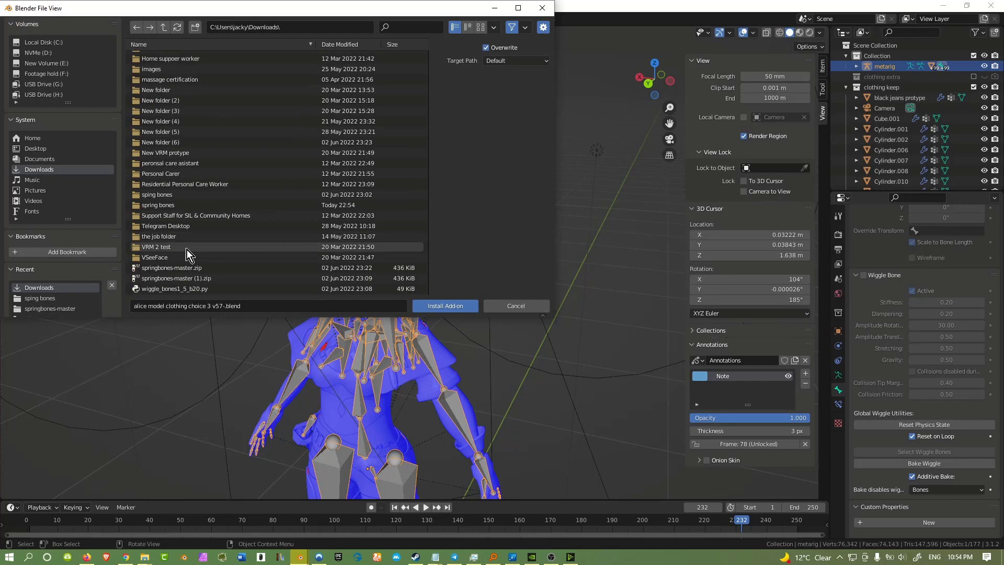
pyautogui.click(175, 269)
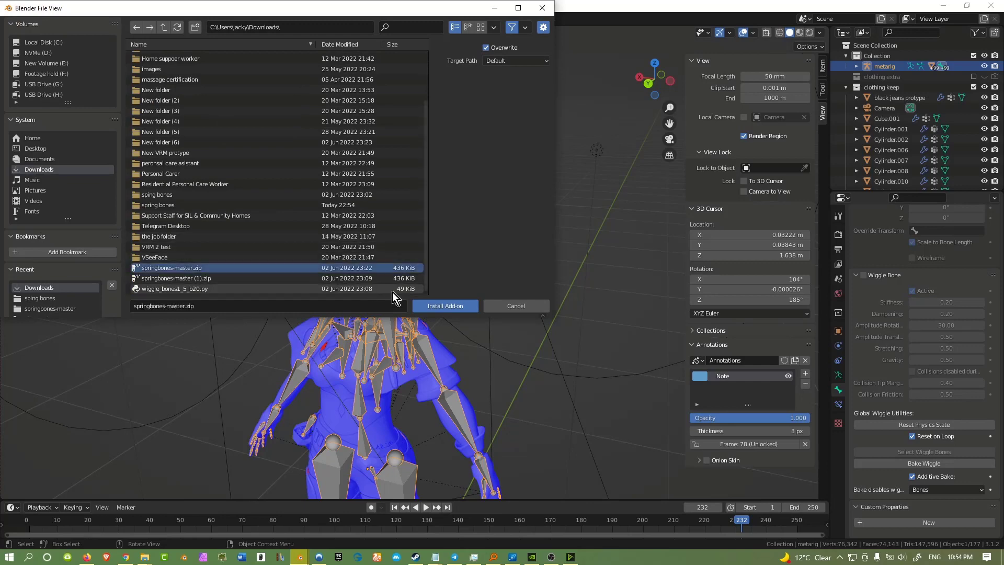
pyautogui.click(454, 305)
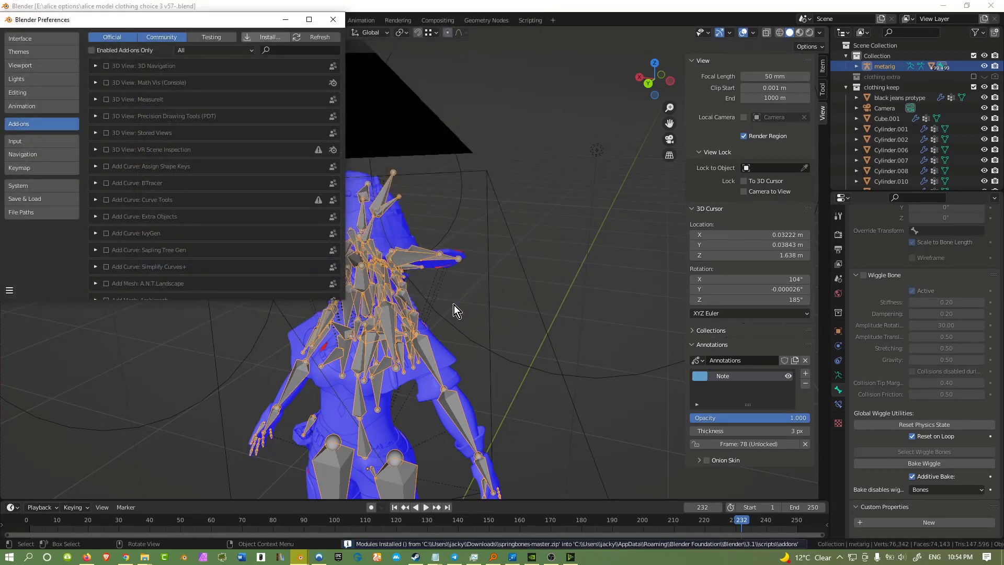
pyautogui.click(286, 20)
# Extract the springbones zip into the spring bones folder with 7-Zip Extract Here
pyautogui.moveTo(145, 557)
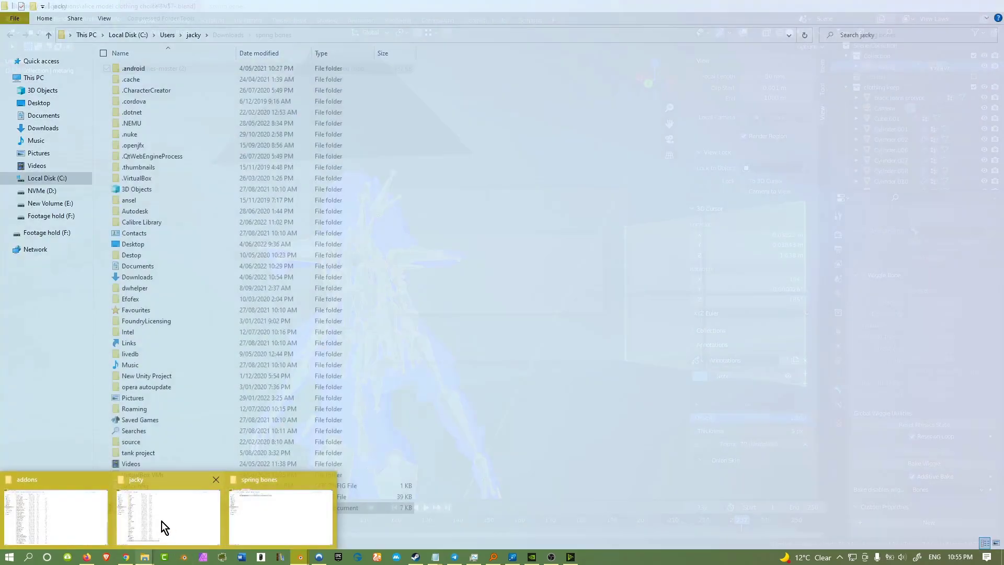
pyautogui.click(266, 514)
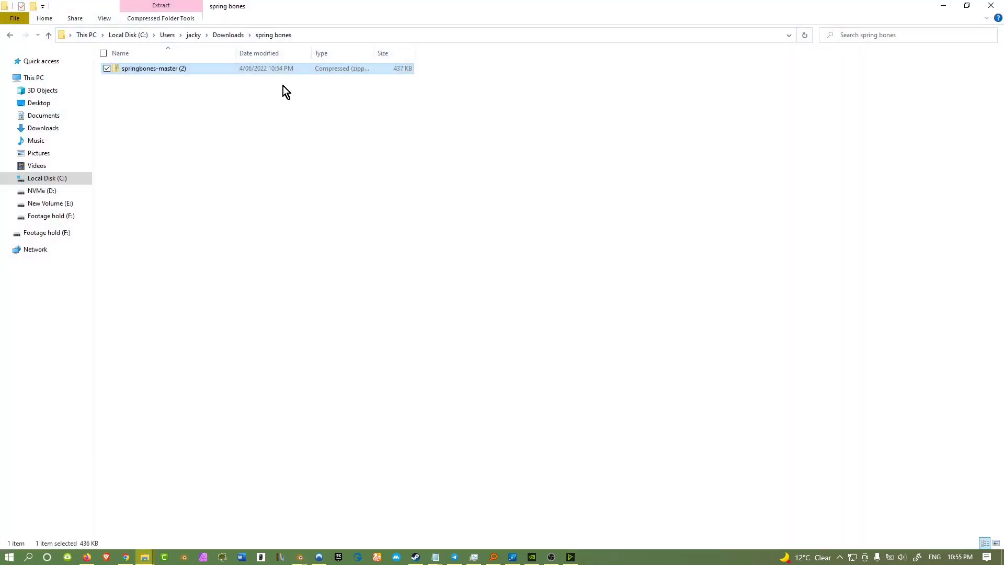
pyautogui.rightClick(284, 71)
pyautogui.moveTo(221, 119)
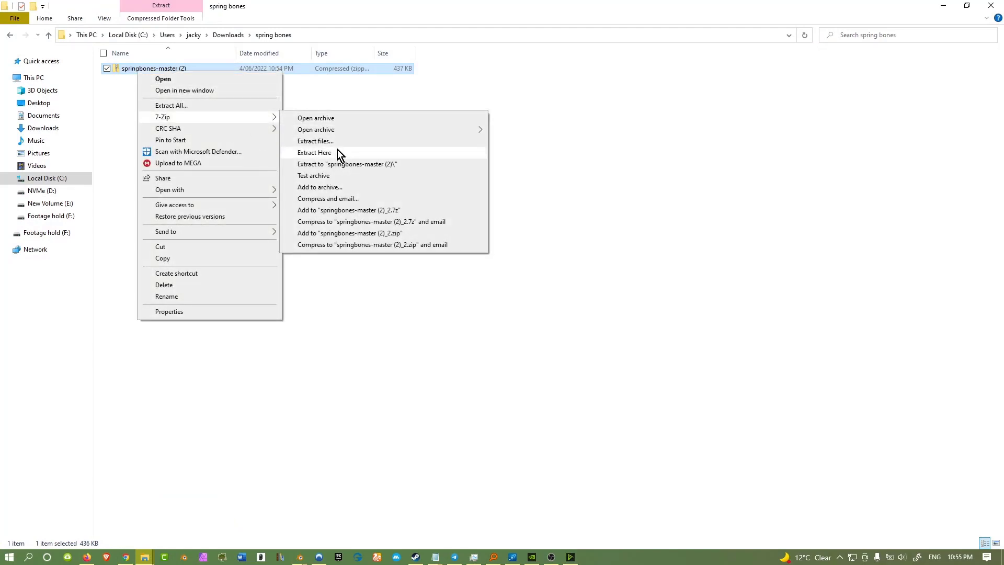
pyautogui.click(314, 152)
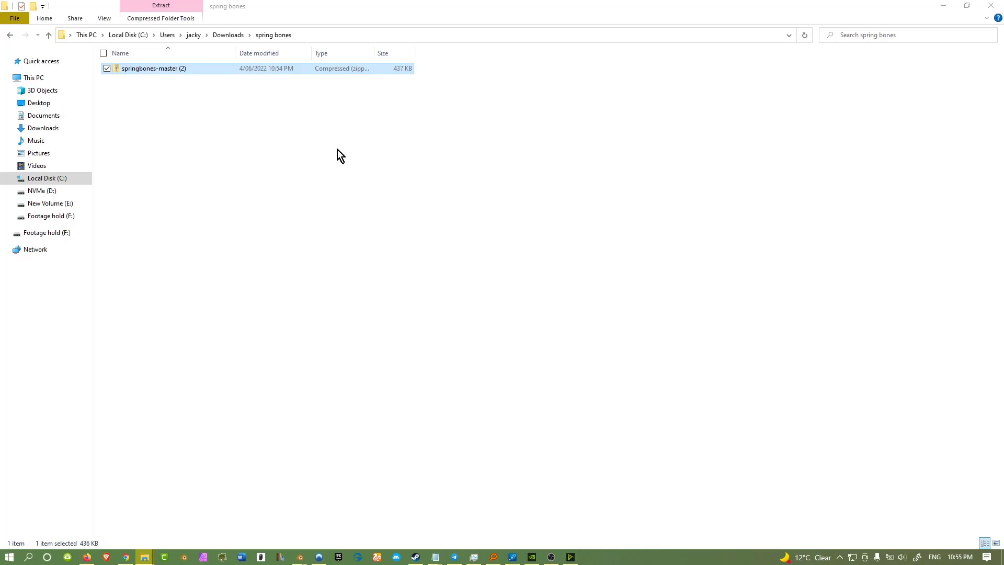
# Select spring_bones.py inside the extracted springbones-master folder, then go to This PC
pyautogui.click(310, 70)
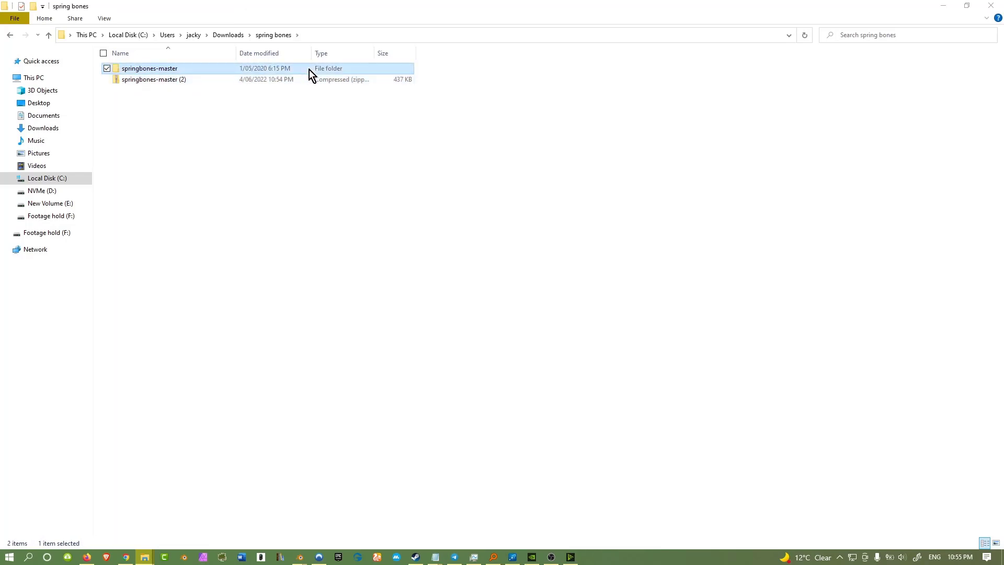
pyautogui.doubleClick(309, 70)
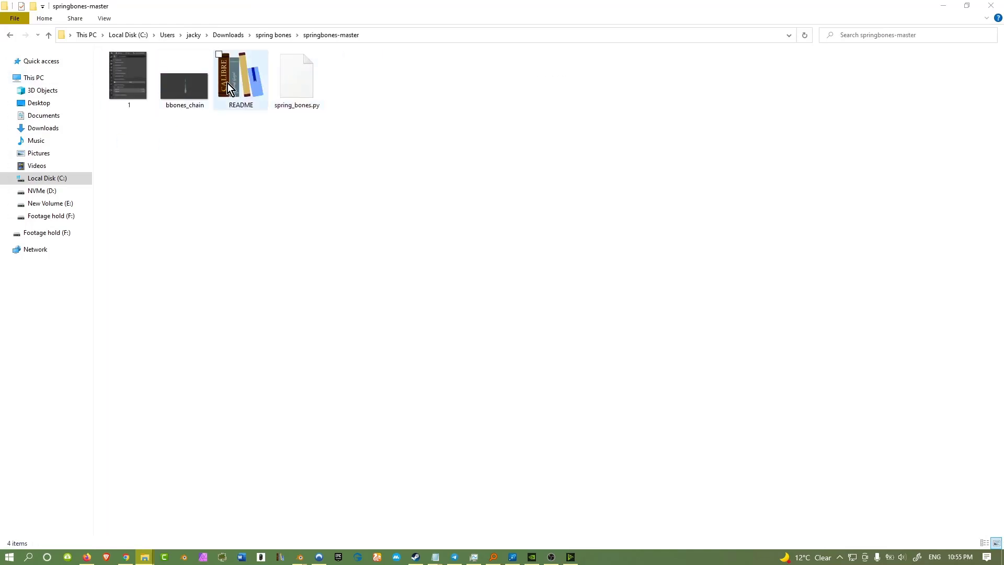
pyautogui.click(312, 84)
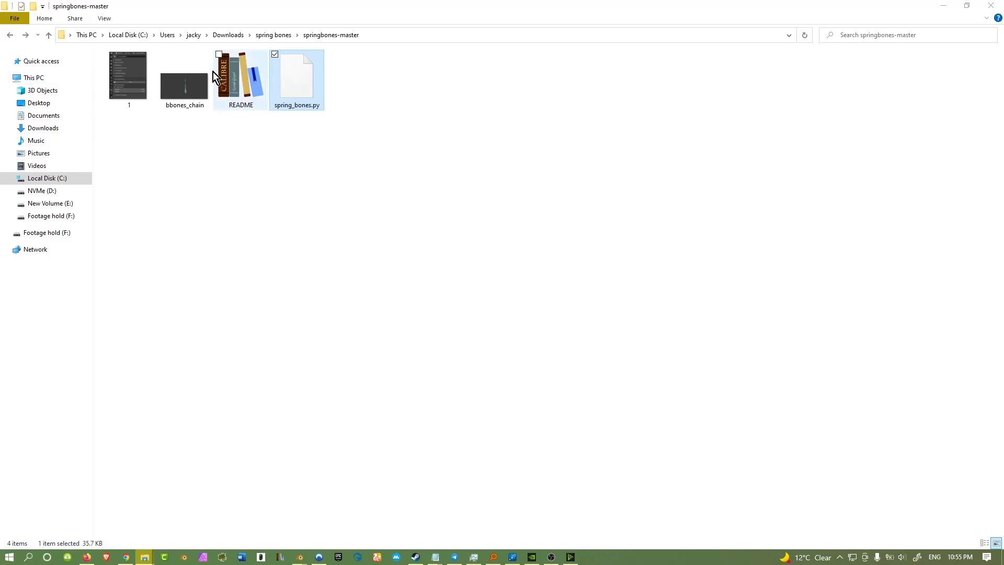
pyautogui.click(46, 80)
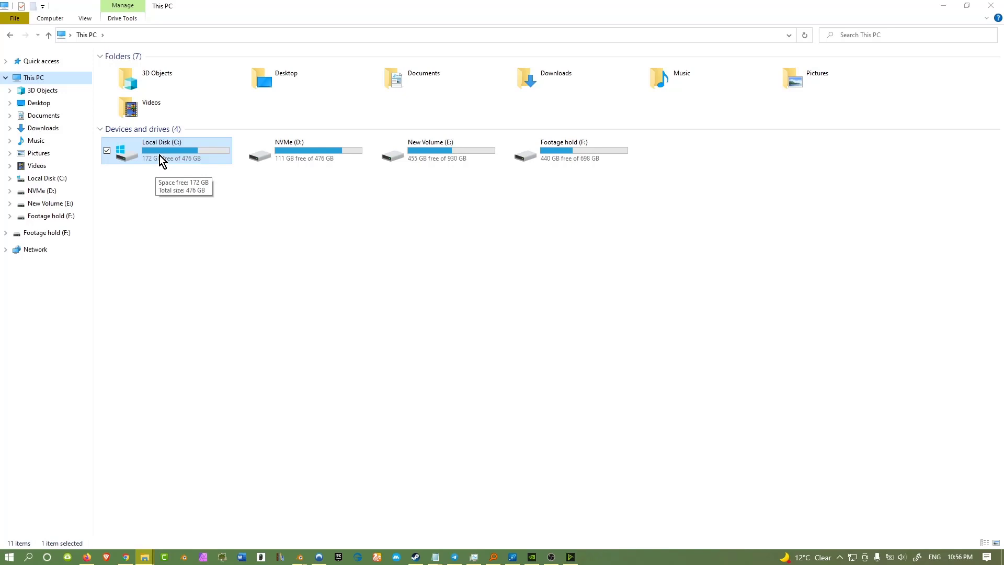
# Navigate C:\Program Files\Blender Foundation\Blender 3.1\3.1 down to the scripts folder
pyautogui.doubleClick(162, 159)
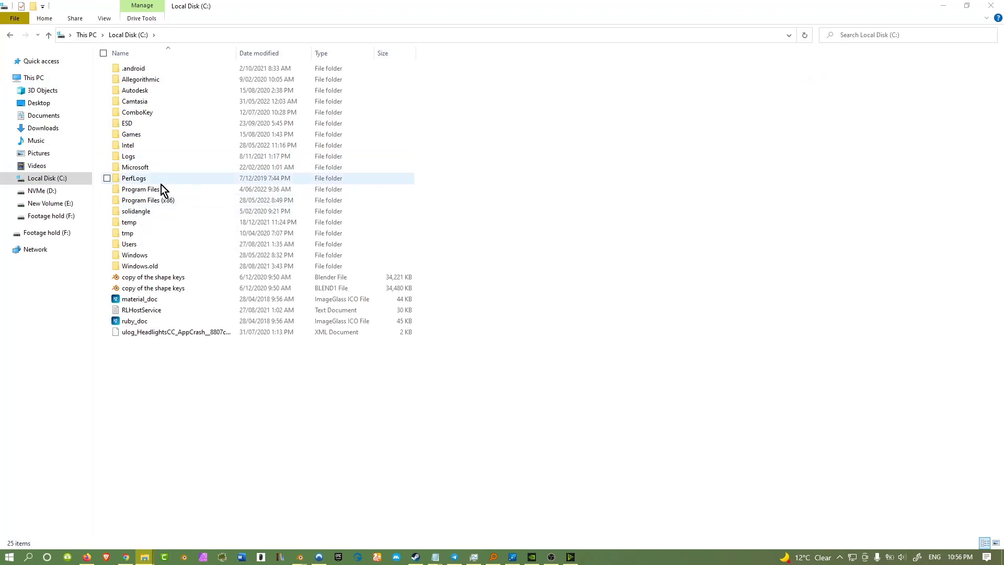
pyautogui.doubleClick(162, 189)
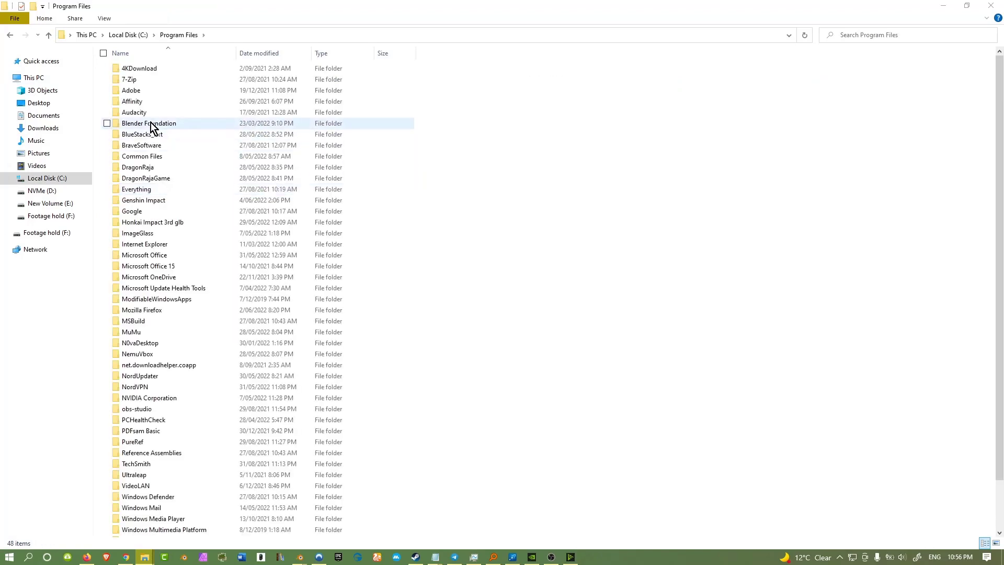
pyautogui.doubleClick(150, 124)
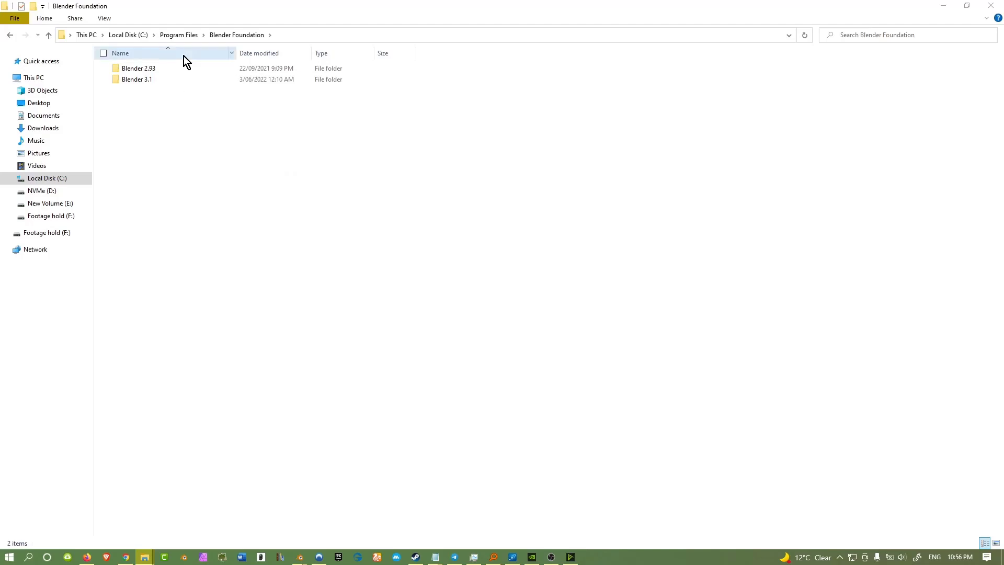
pyautogui.doubleClick(176, 82)
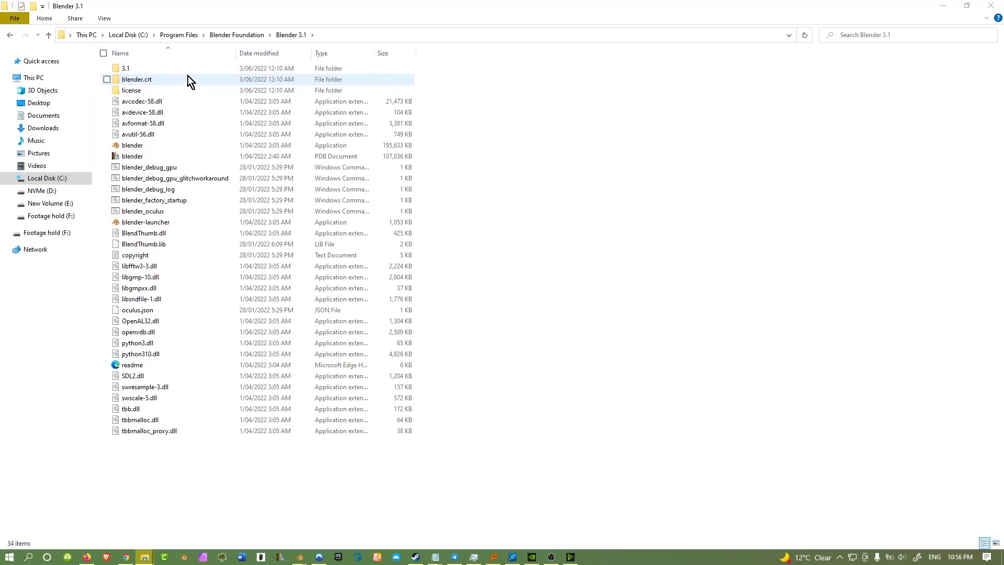
pyautogui.click(184, 68)
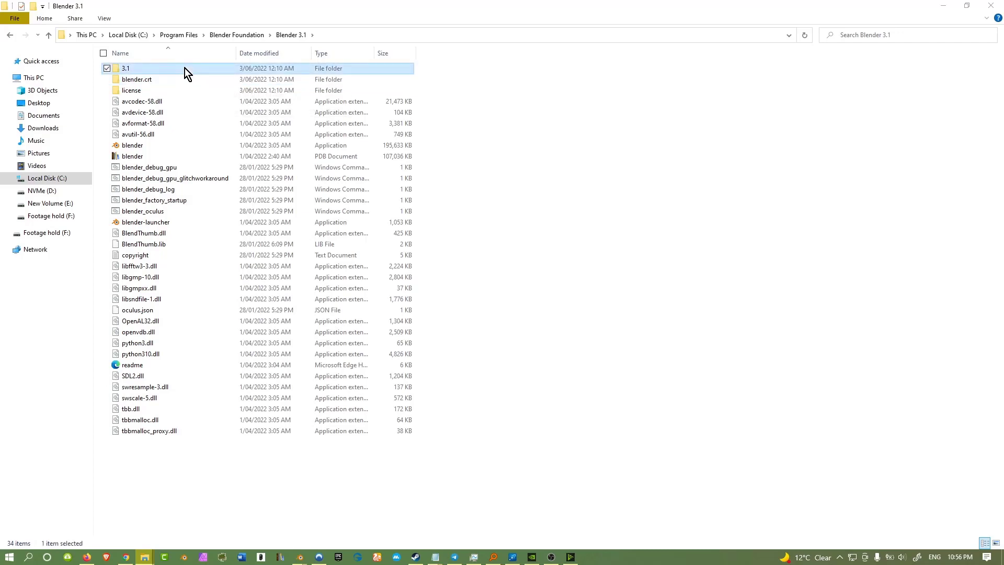
pyautogui.doubleClick(184, 68)
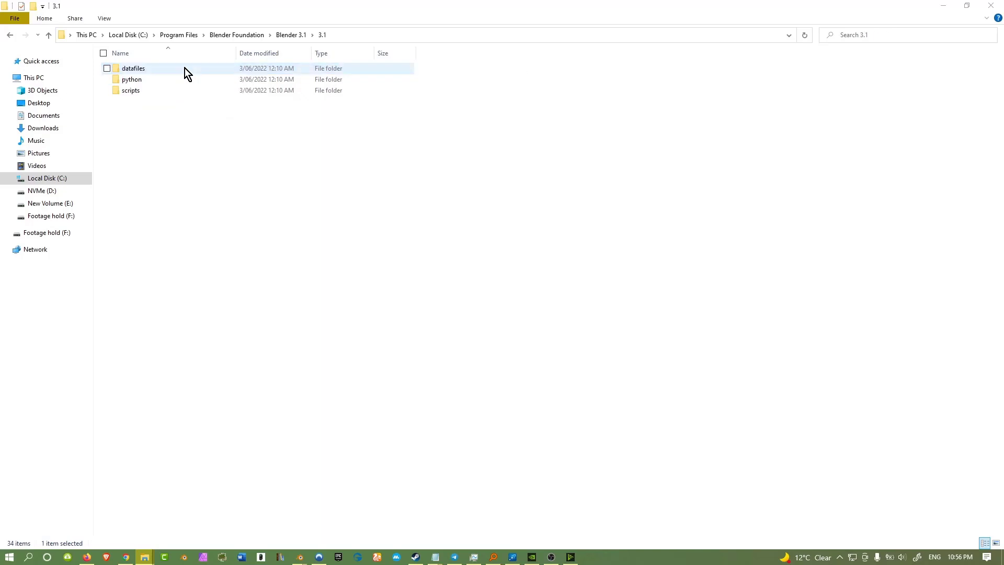
pyautogui.click(168, 91)
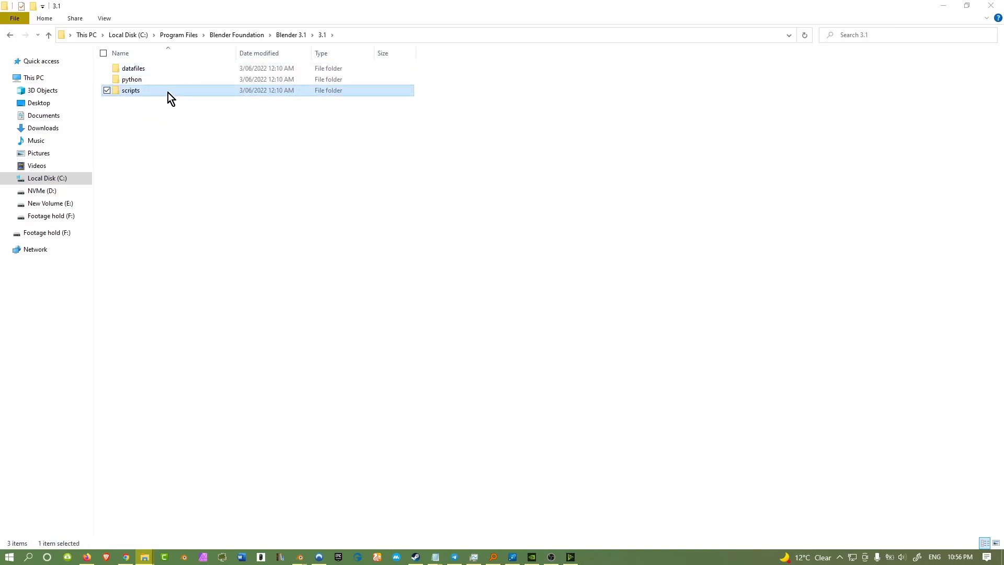
pyautogui.doubleClick(168, 92)
# Paste spring_bones.py into the addons folder, granting administrator permission to complete the copy
pyautogui.doubleClick(167, 67)
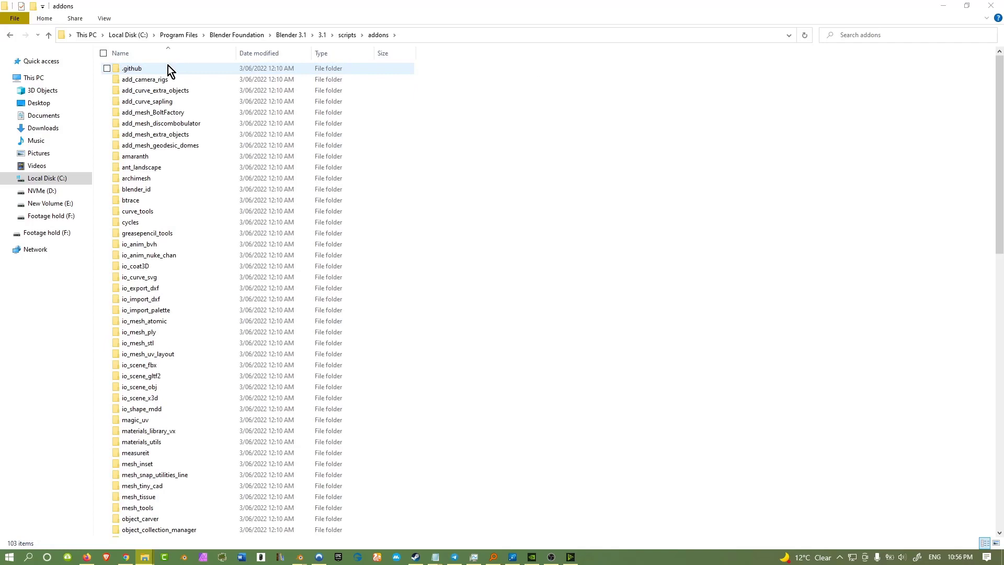
pyautogui.scroll(-15, 193, 107)
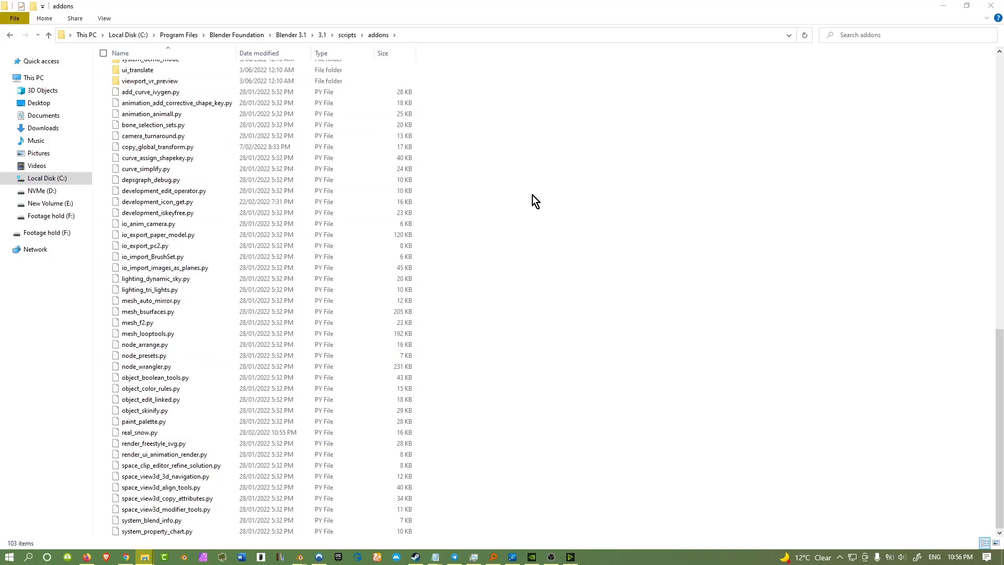
pyautogui.hotkey('ctrl', 'v')
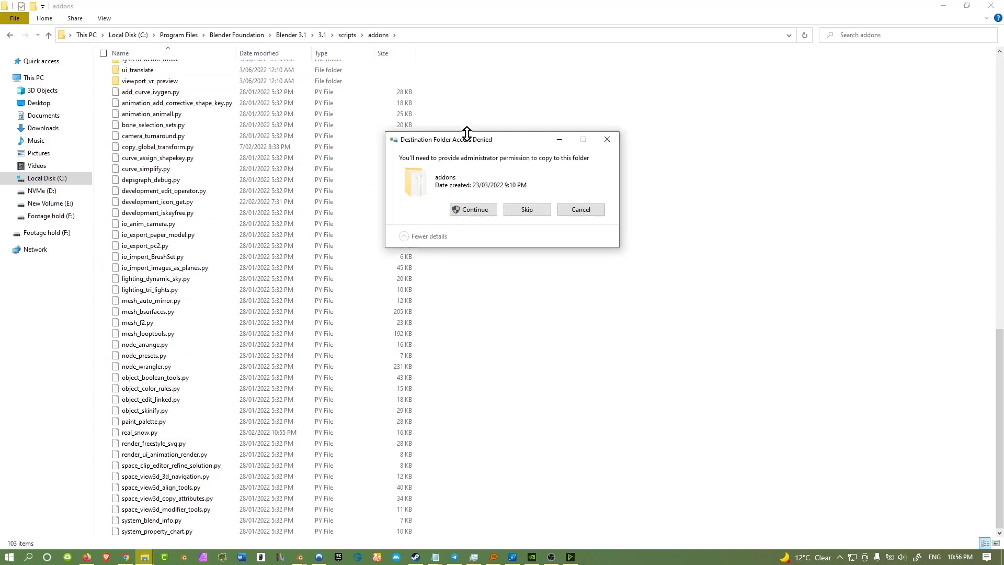
pyautogui.moveTo(466, 133); pyautogui.dragTo(481, 128)
pyautogui.click(485, 203)
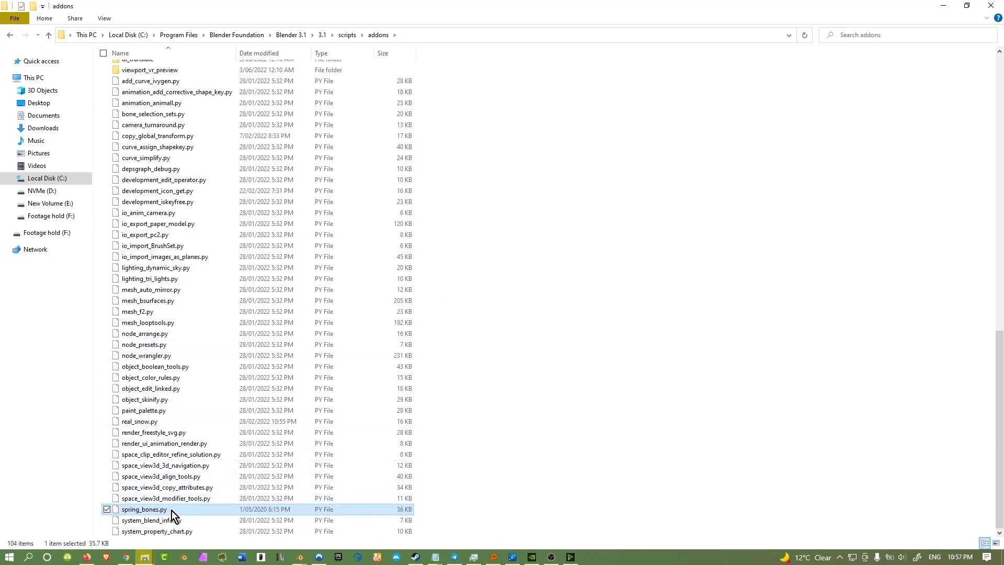
pyautogui.click(755, 321)
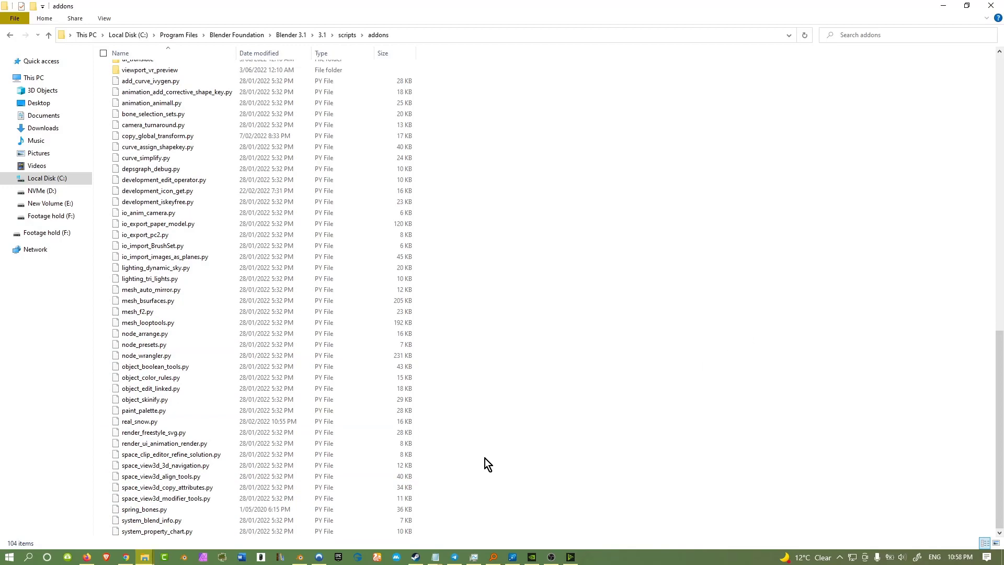
# Open and close Blender's Preferences, then quit and relaunch Blender 3.1
pyautogui.click(300, 556)
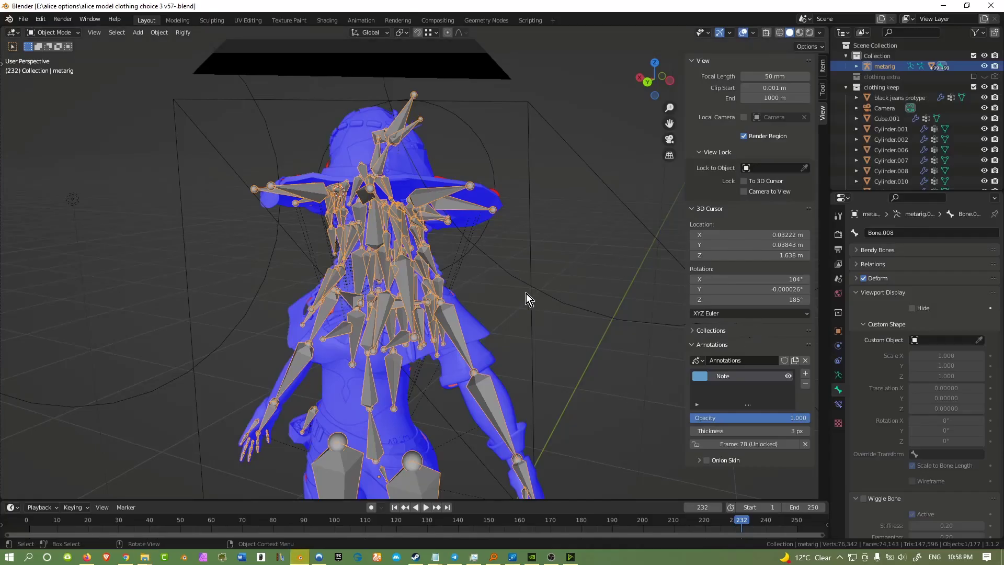
pyautogui.scroll(-9, 868, 411)
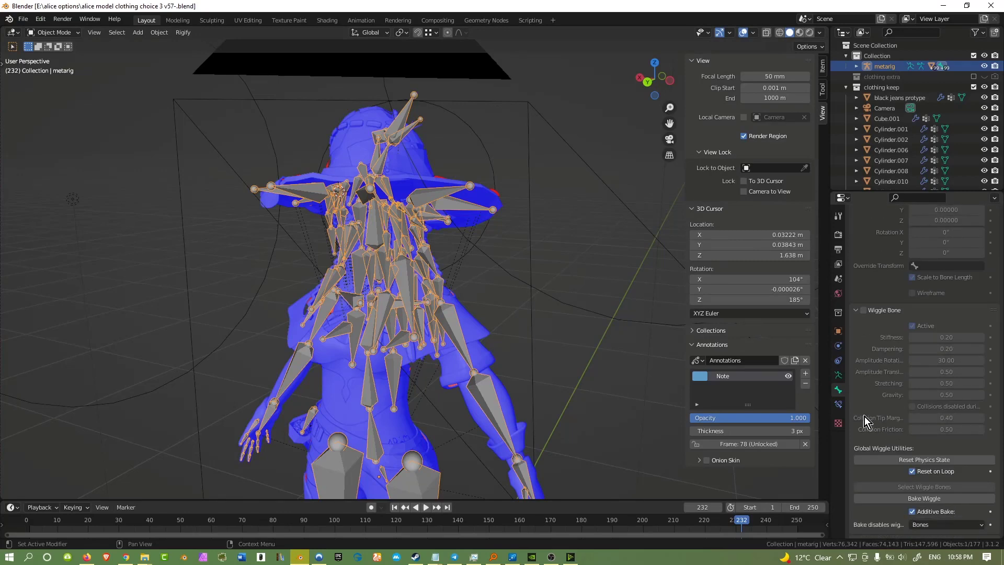
pyautogui.scroll(-2, 866, 420)
pyautogui.click(40, 19)
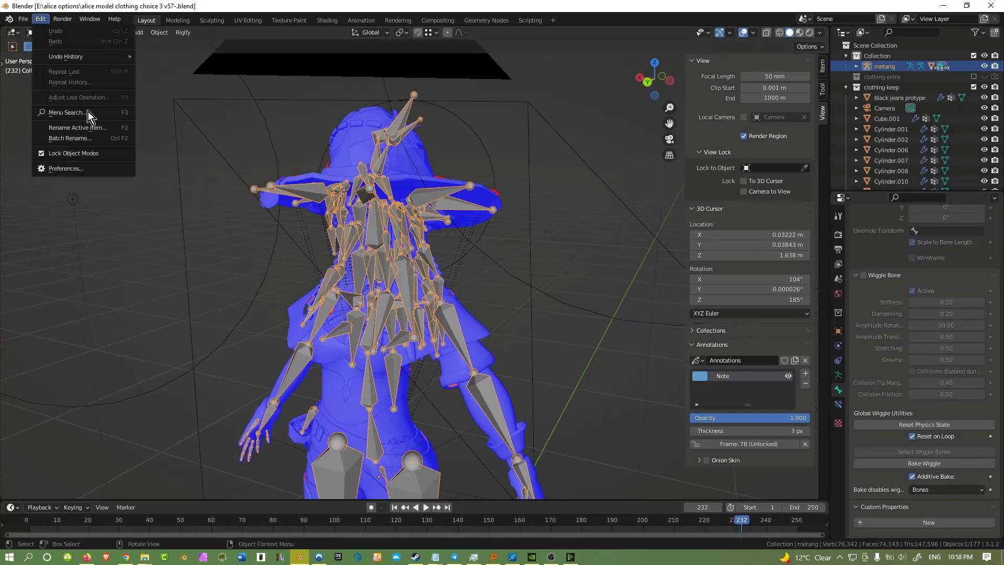
pyautogui.click(69, 168)
pyautogui.click(337, 26)
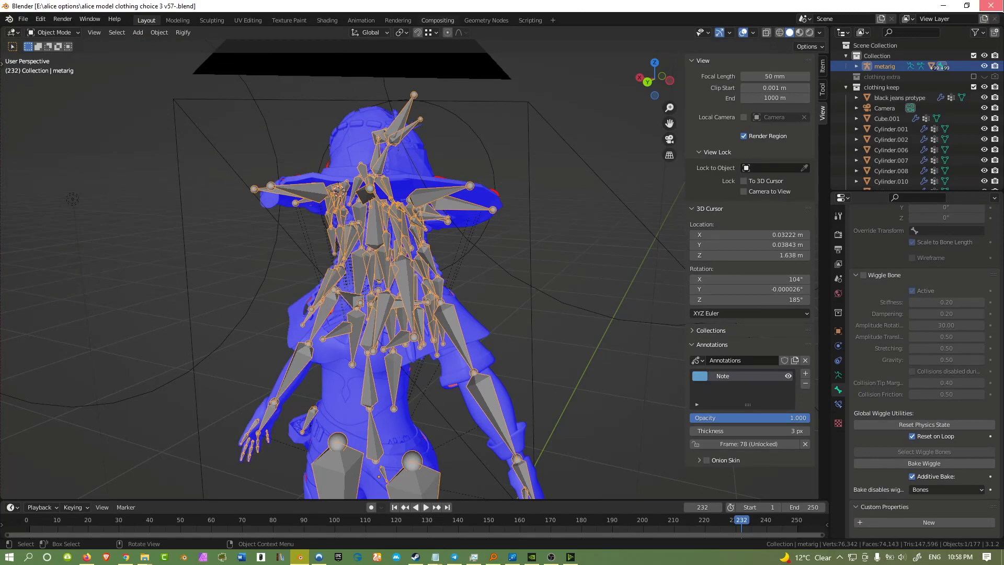
pyautogui.click(991, 6)
pyautogui.click(293, 559)
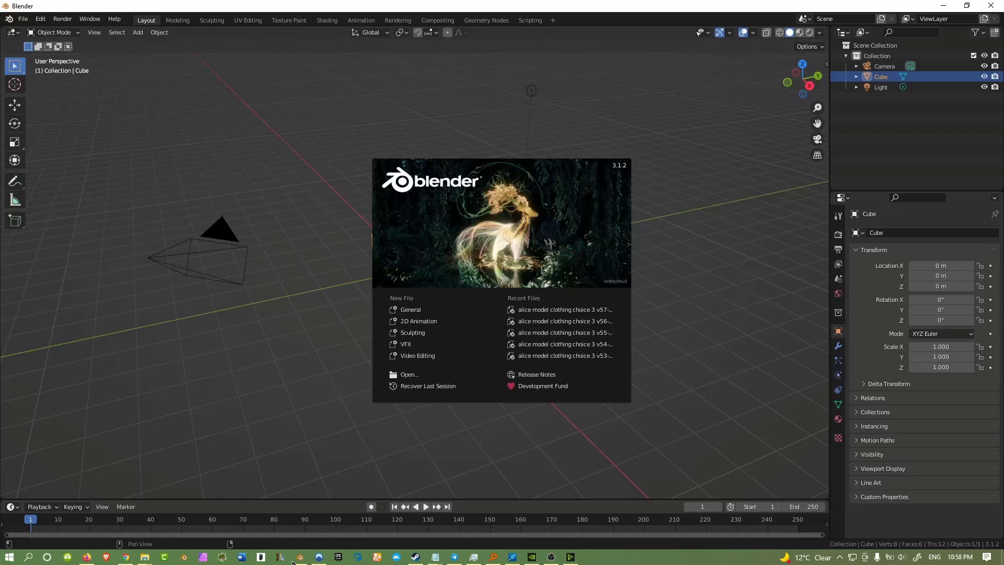
# Reopen the latest alice model file and enable Animation: Spring Bones by searching 'spring' in Add-ons
pyautogui.click(592, 309)
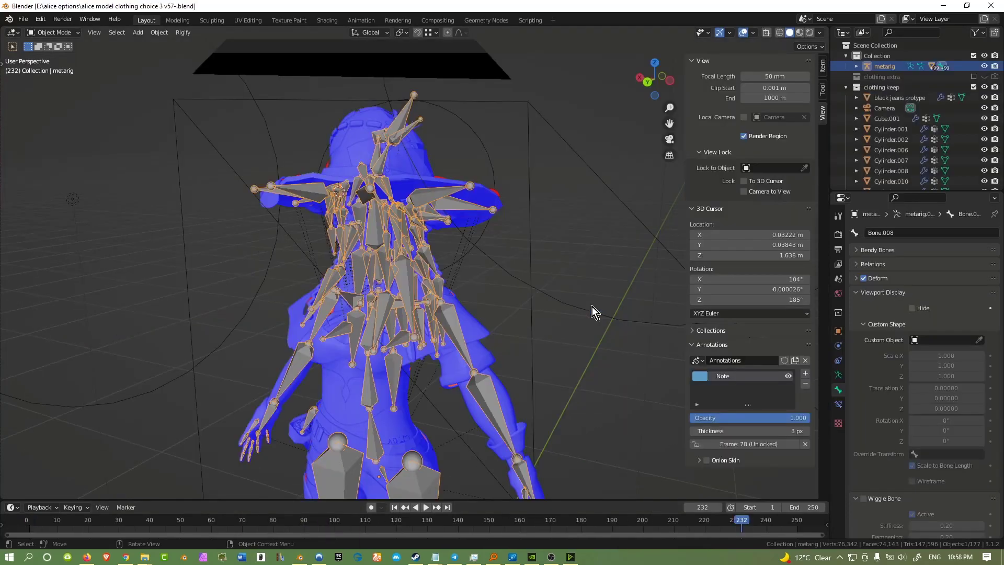
pyautogui.click(40, 19)
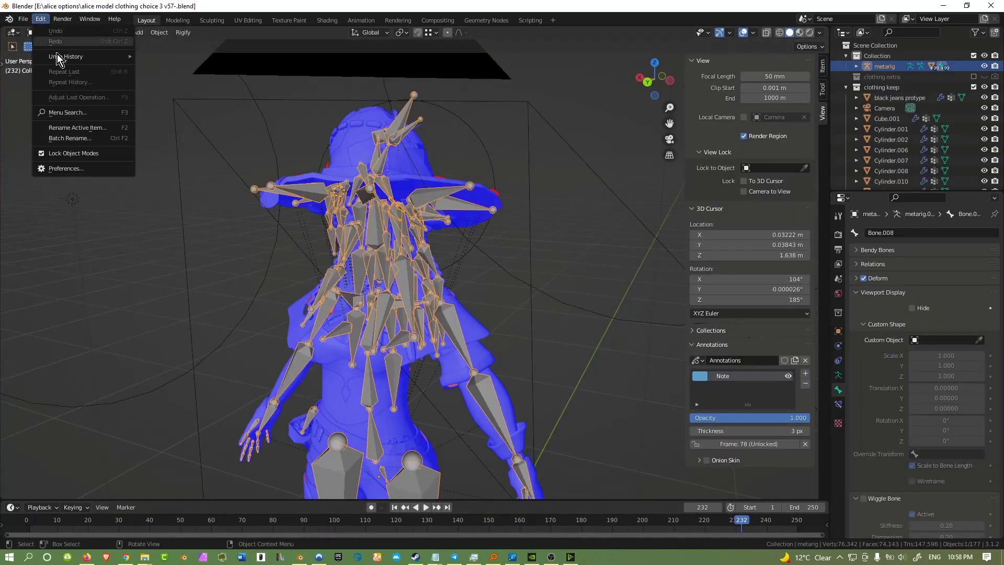
pyautogui.click(80, 167)
pyautogui.click(322, 54)
pyautogui.scroll(-8, 913, 400)
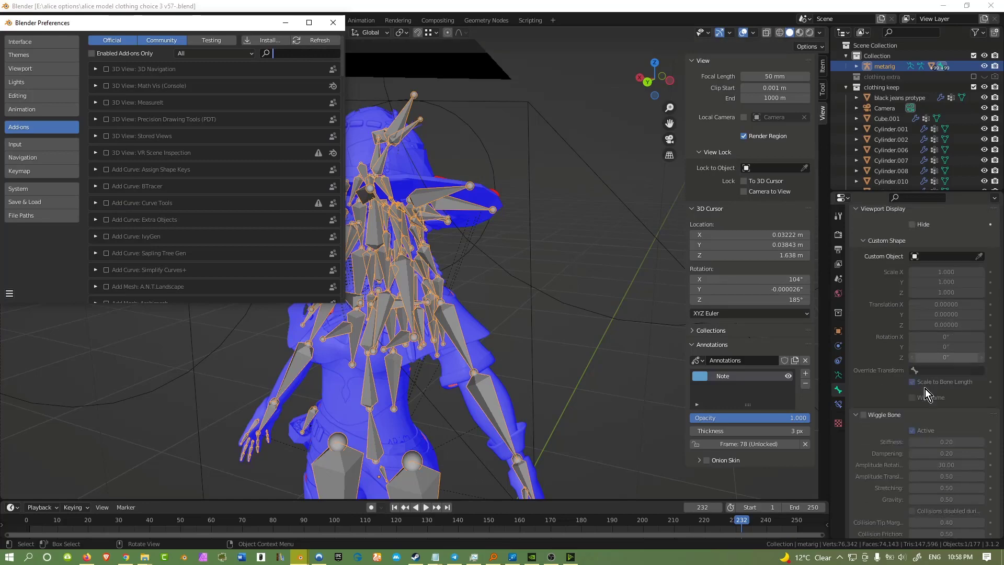
pyautogui.scroll(-2, 914, 400)
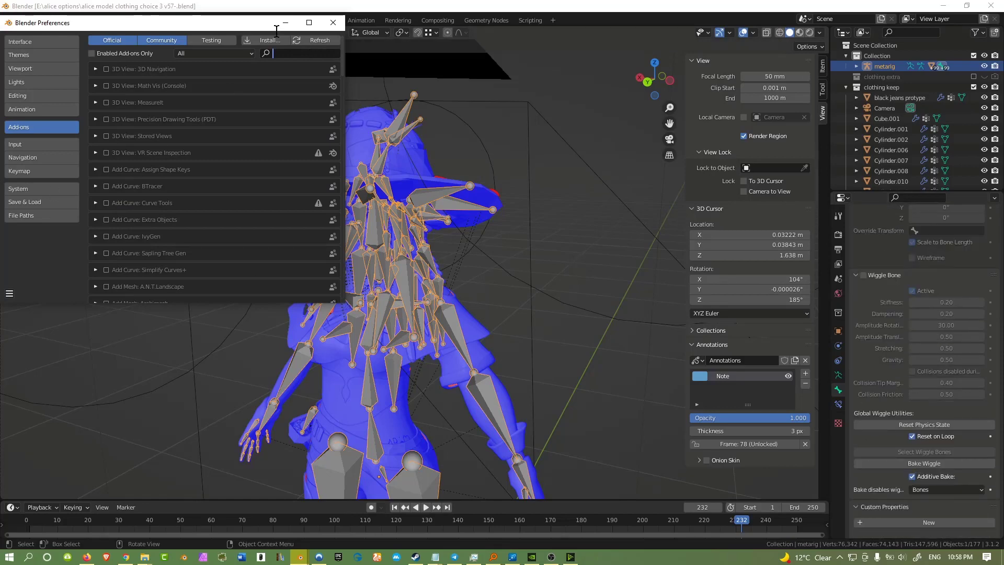
pyautogui.write('spring')
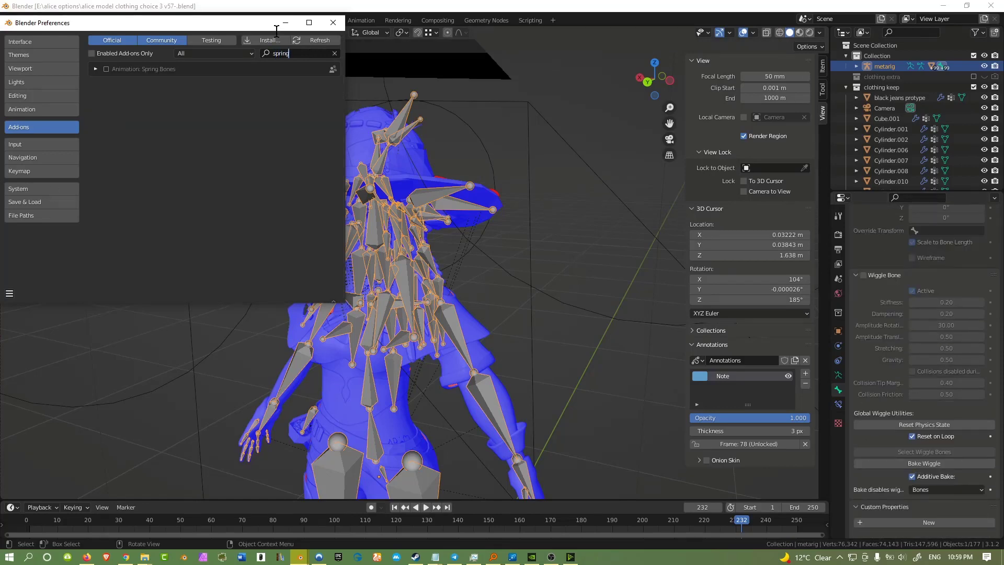
pyautogui.click(107, 69)
pyautogui.click(96, 69)
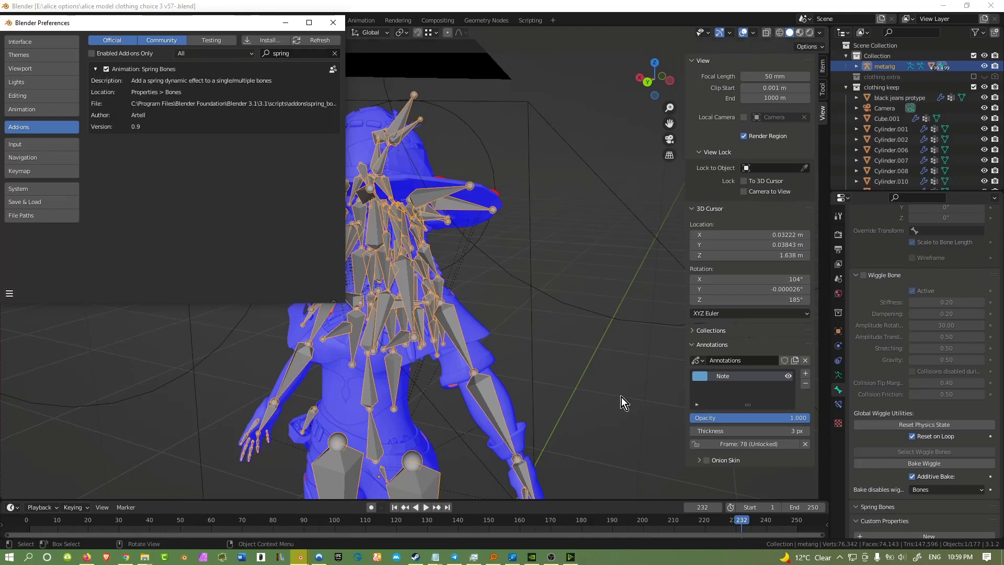
pyautogui.scroll(-1, 894, 491)
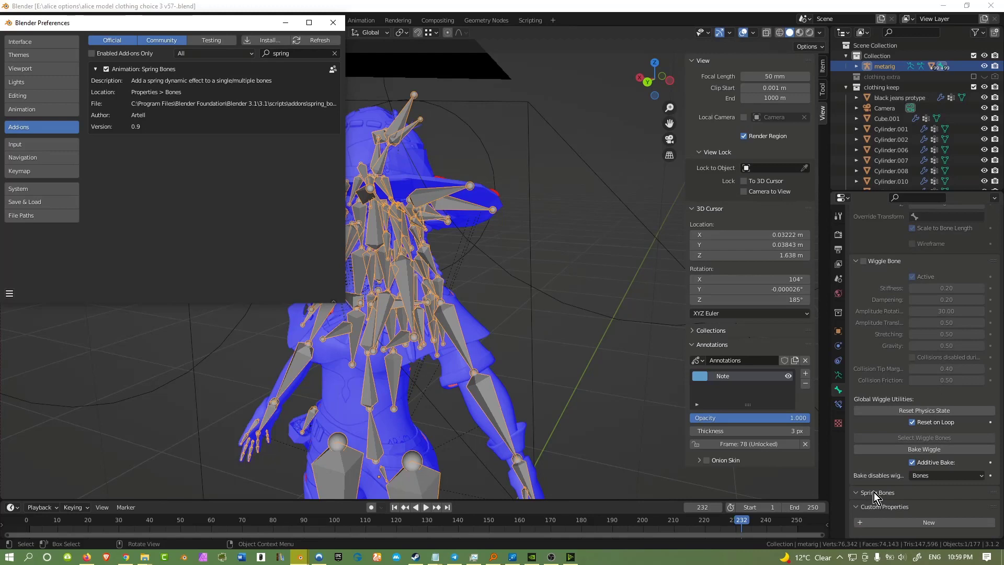
# Collapse the Spring Bones panels, close Preferences, and switch the character's metarig into Pose Mode
pyautogui.click(874, 492)
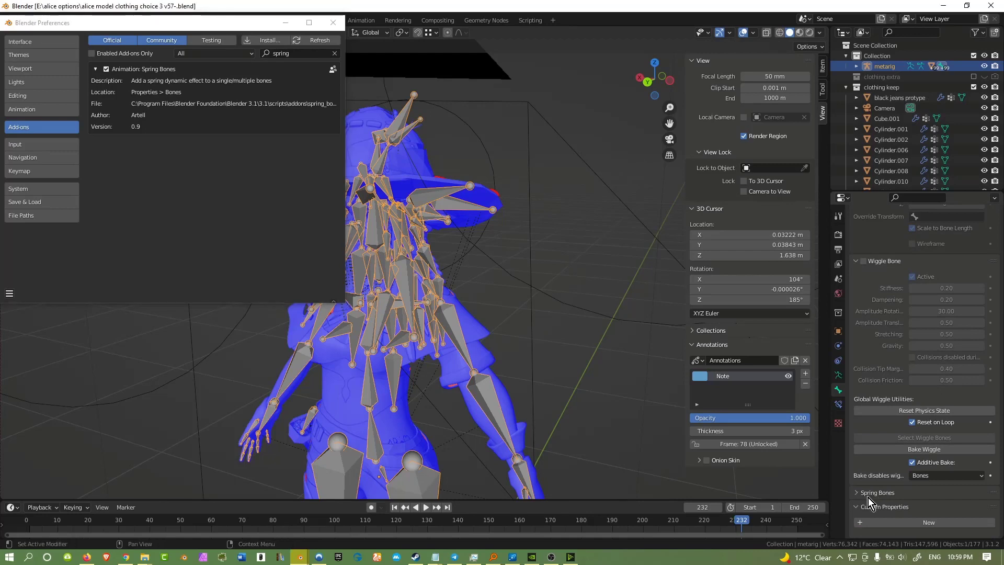
pyautogui.click(868, 498)
pyautogui.click(531, 250)
pyautogui.click(585, 246)
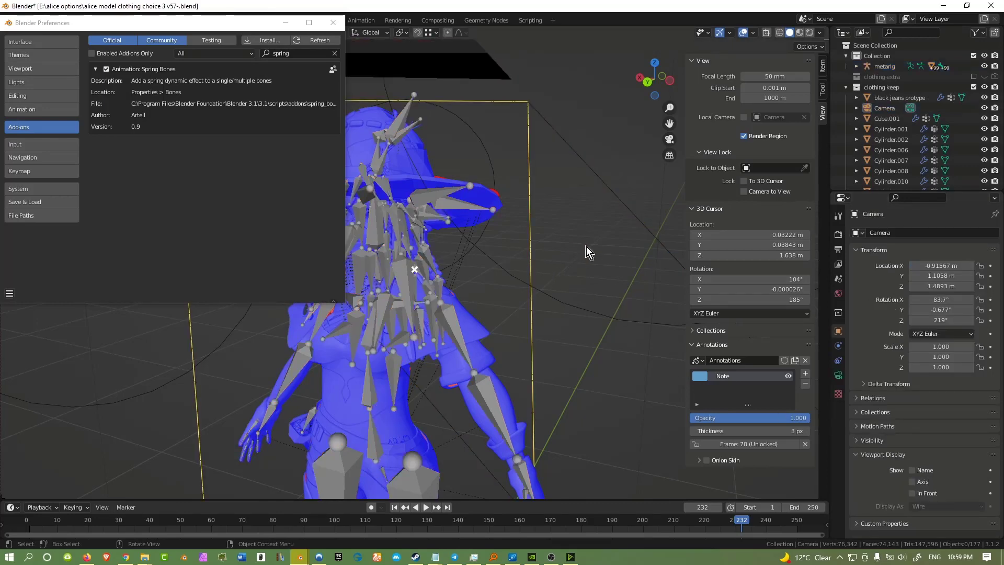
pyautogui.click(330, 24)
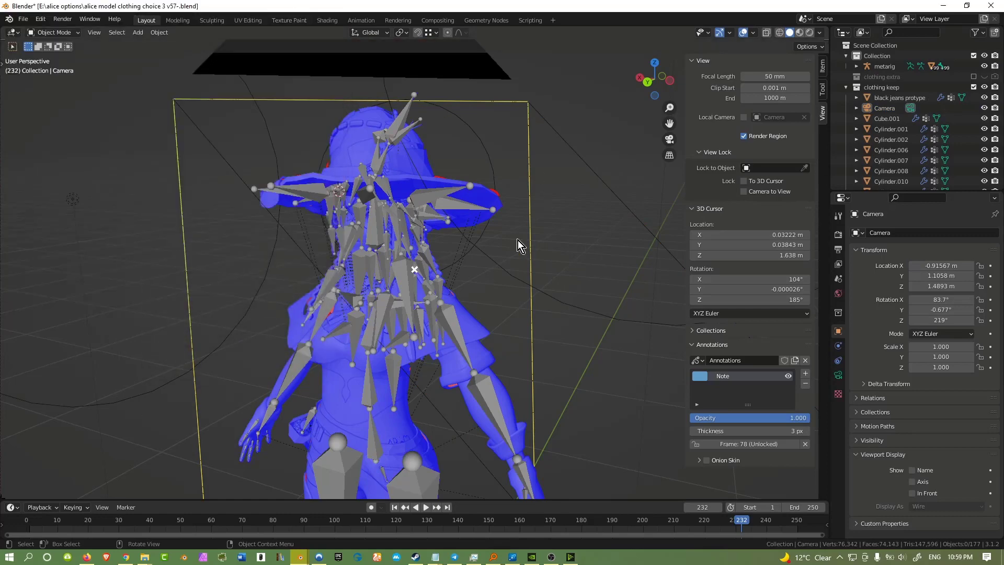
pyautogui.click(393, 230)
pyautogui.hotkey('ctrl', 'Tab')
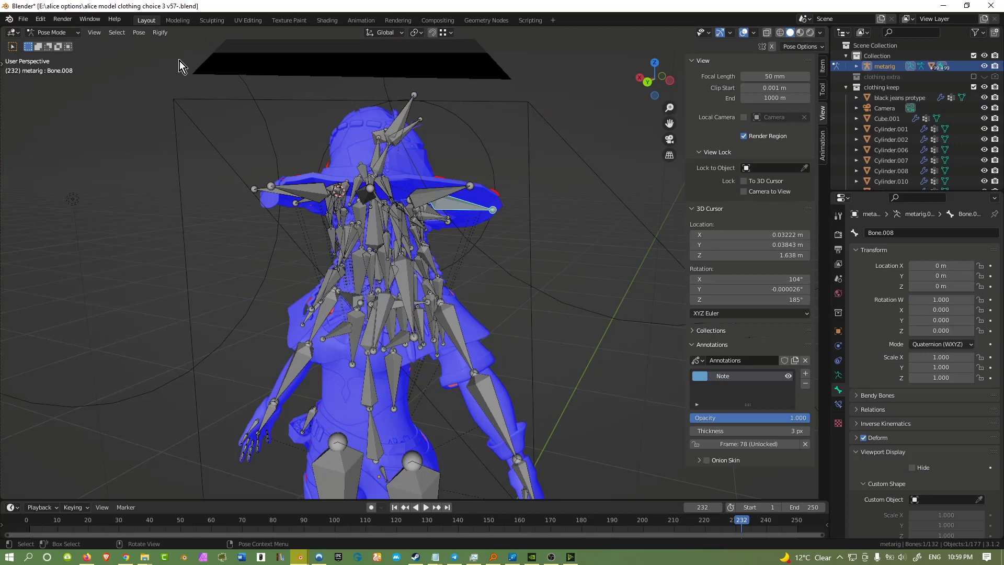
# Select Bone.028, bring its Spring Bones parameters into view, then select hat-brim bones Bone.007 and Bone.008
pyautogui.click(409, 253)
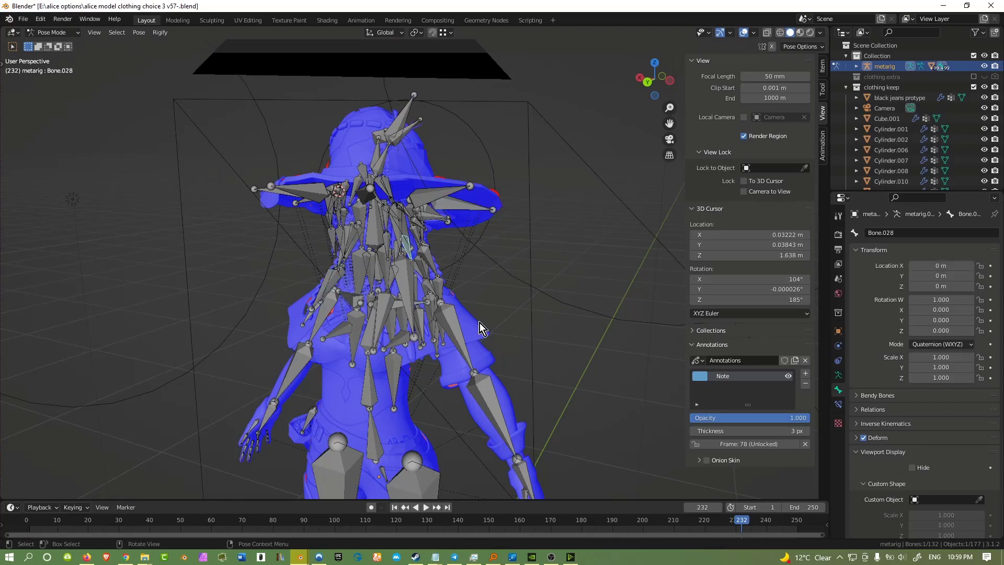
pyautogui.scroll(-3, 942, 421)
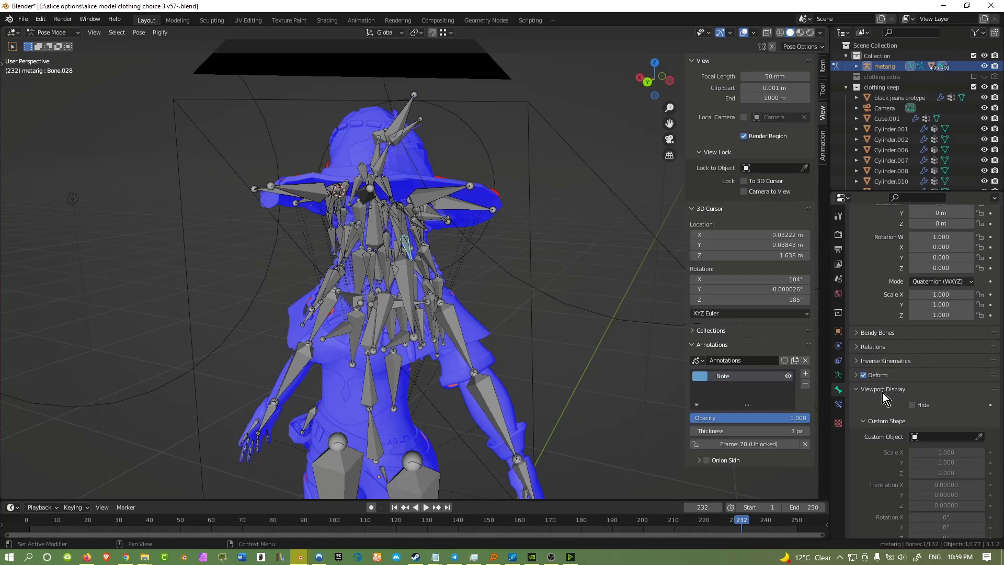
pyautogui.scroll(-4, 880, 379)
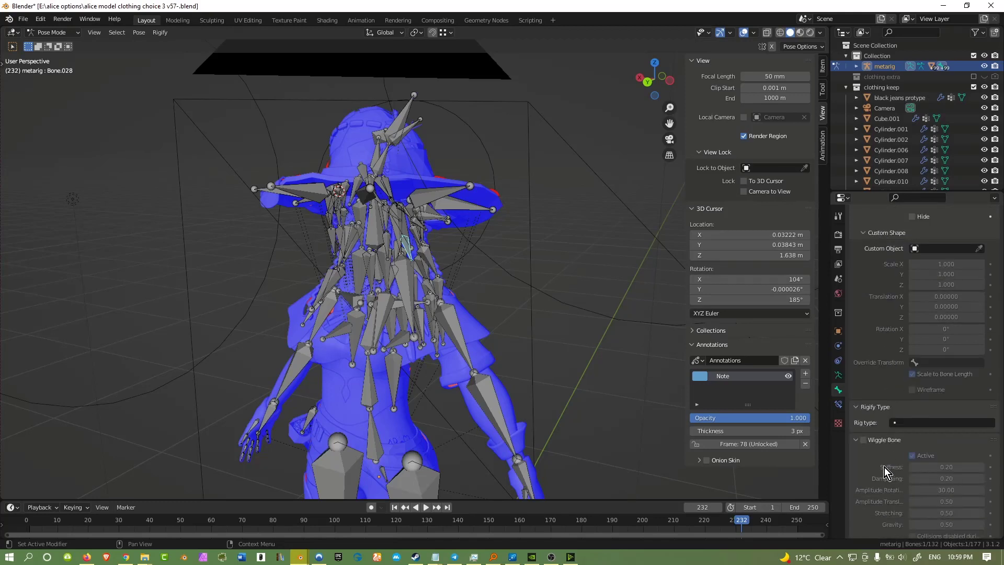
pyautogui.scroll(-8, 884, 473)
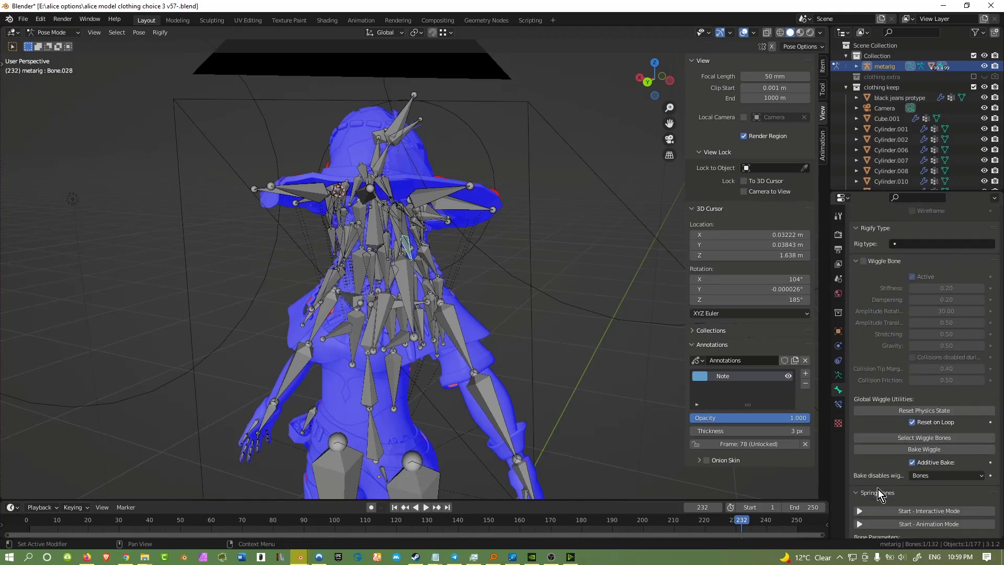
pyautogui.scroll(-5, 879, 493)
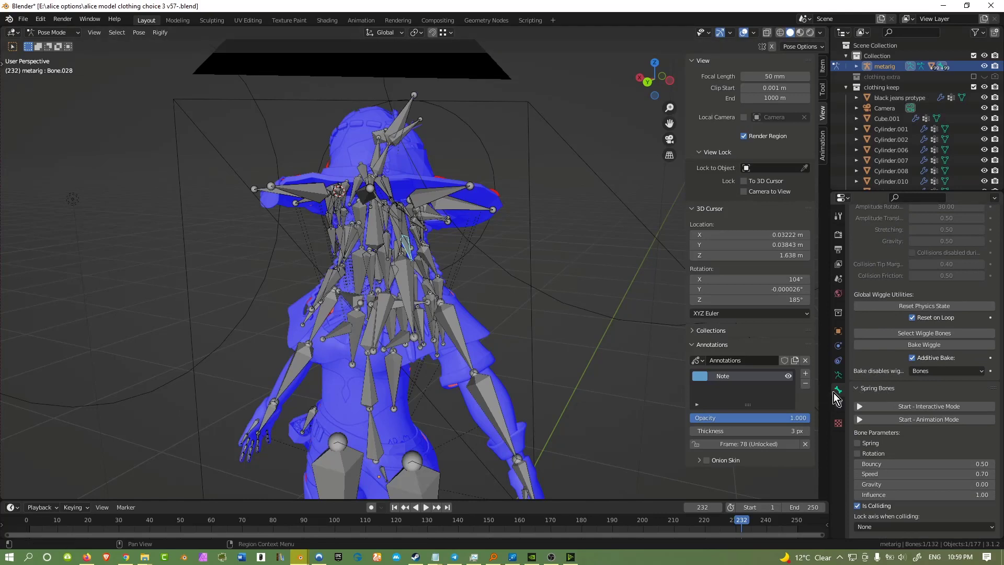
pyautogui.scroll(-3, 883, 392)
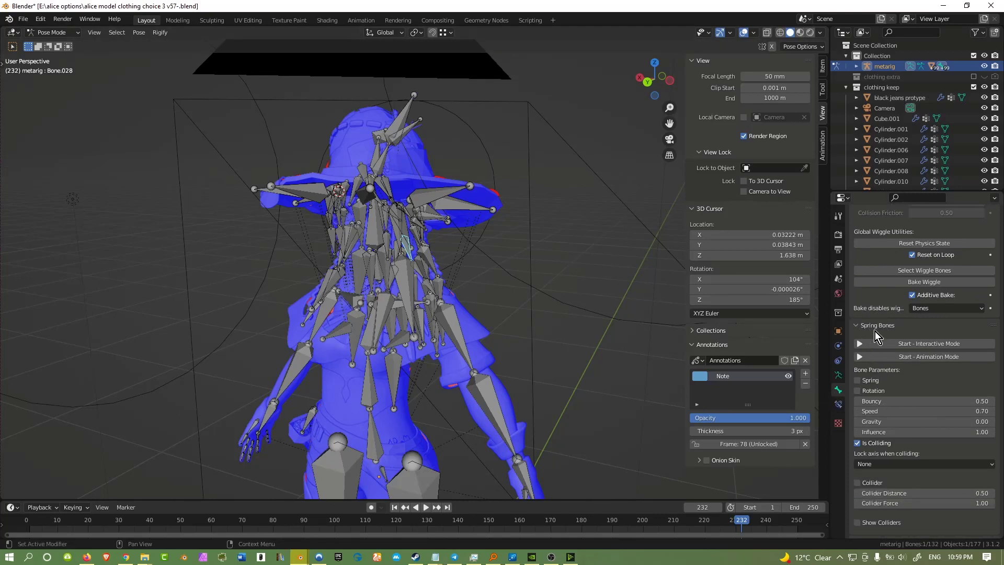
pyautogui.click(441, 195)
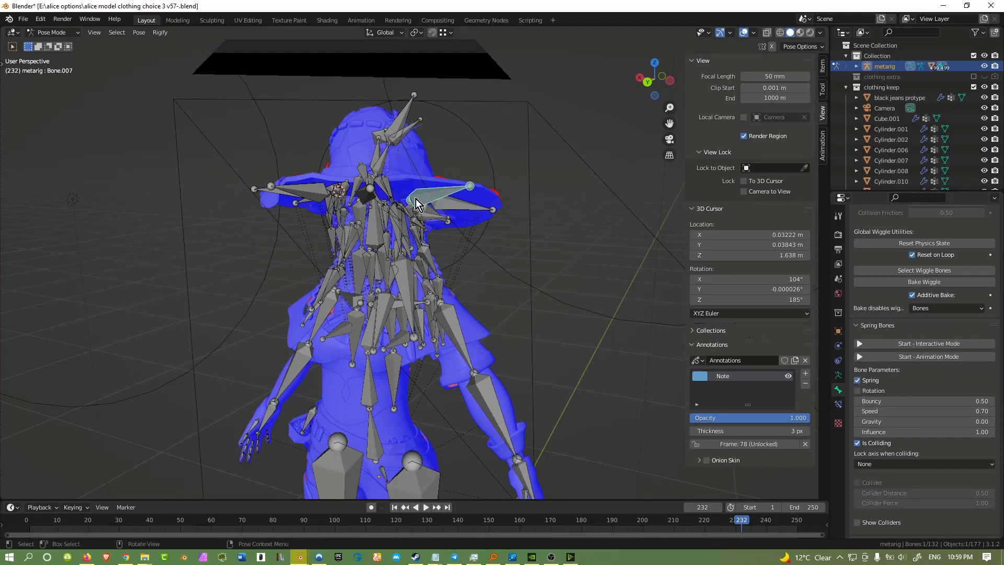
pyautogui.click(459, 211)
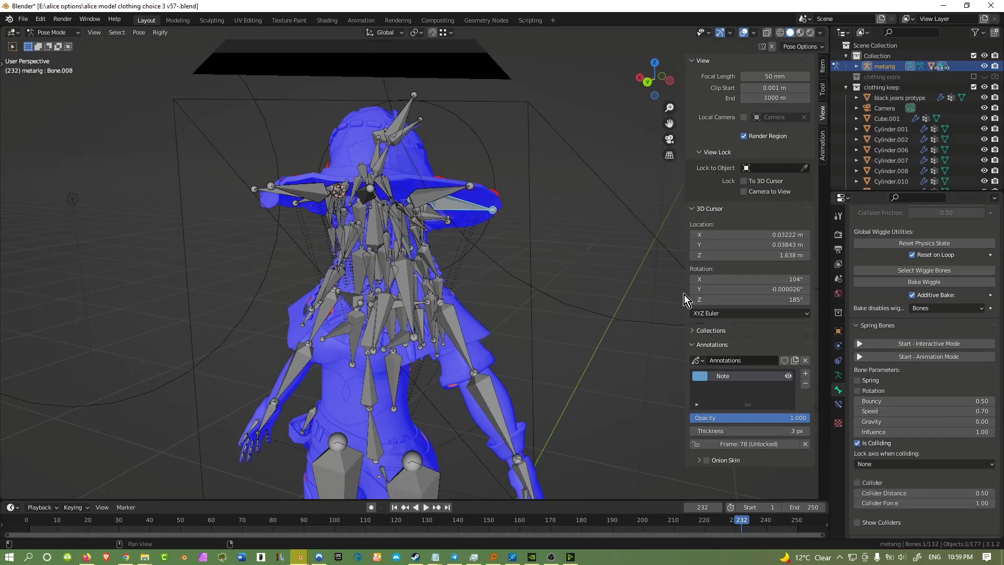
# Enable Spring on Bone.008, start Interactive Mode, test by rotating spine.002, then cancel
pyautogui.click(867, 382)
pyautogui.click(895, 346)
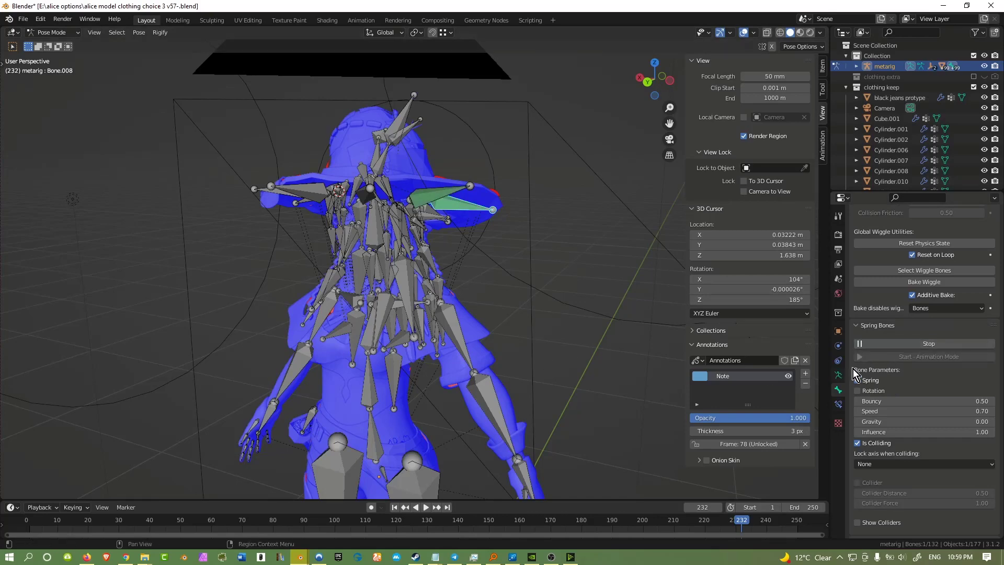
pyautogui.click(369, 348)
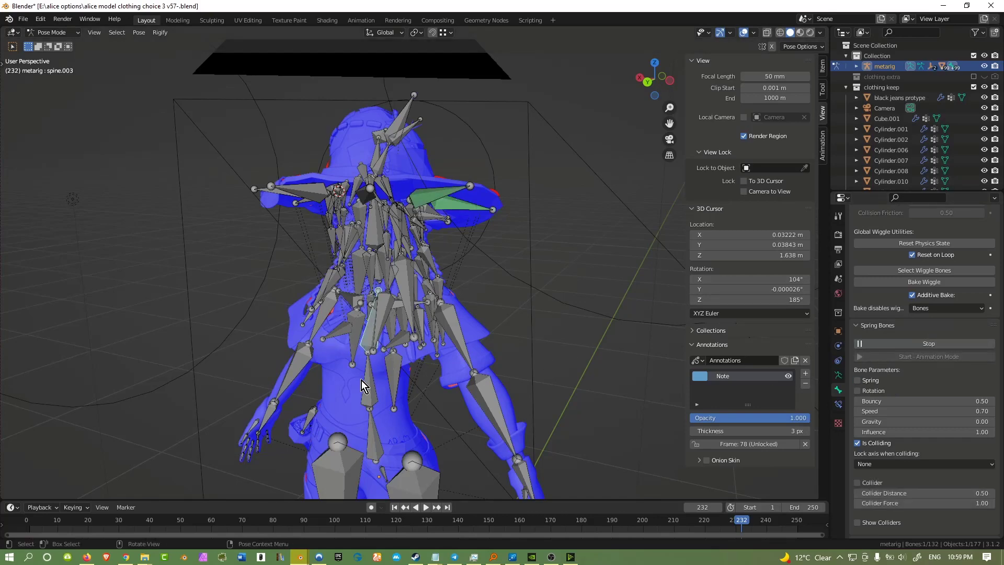
pyautogui.click(362, 381)
pyautogui.press('r')
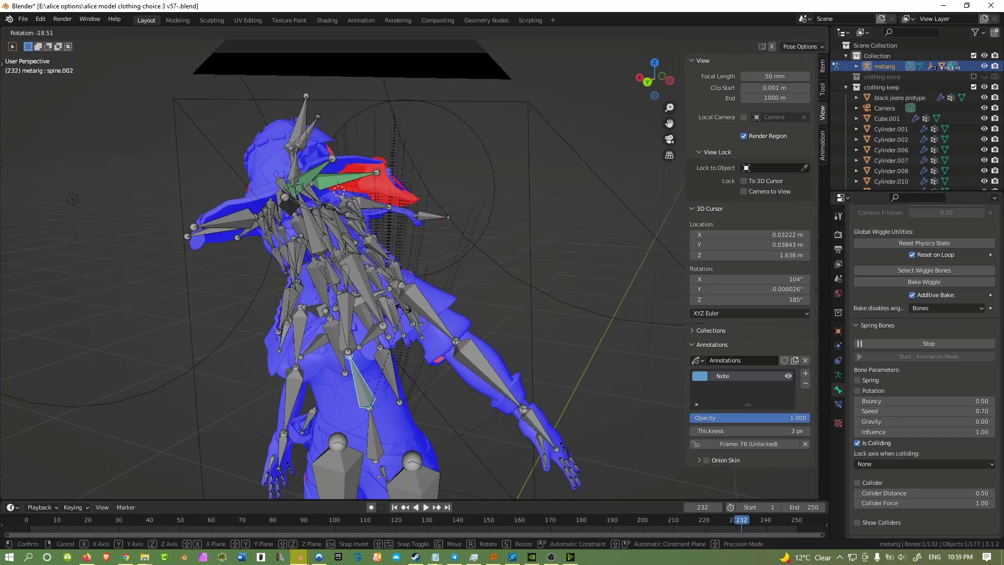
pyautogui.press('Escape')
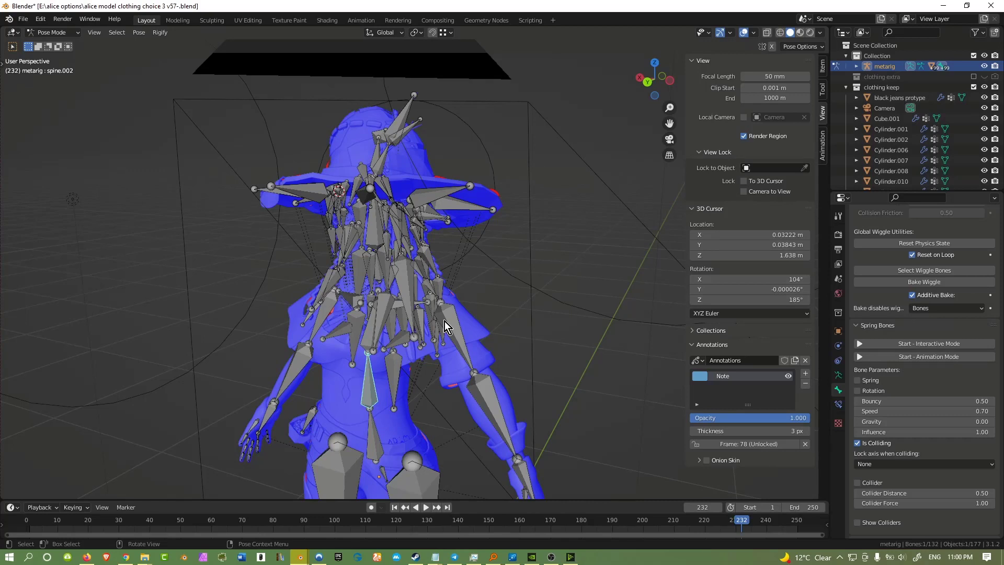
# Open Preferences from the Edit menu and minimize the Preferences window
pyautogui.click(41, 19)
pyautogui.click(108, 175)
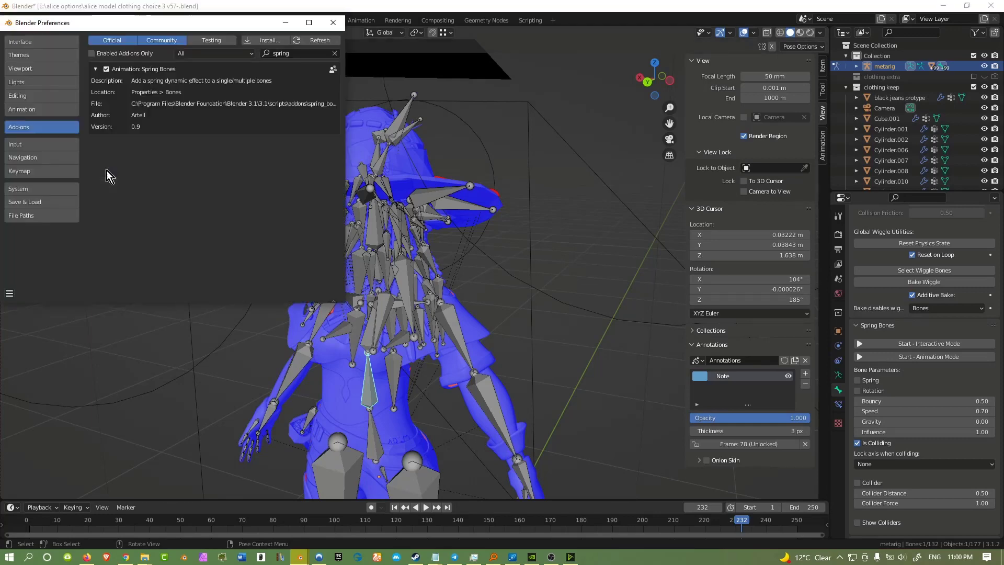
pyautogui.click(286, 22)
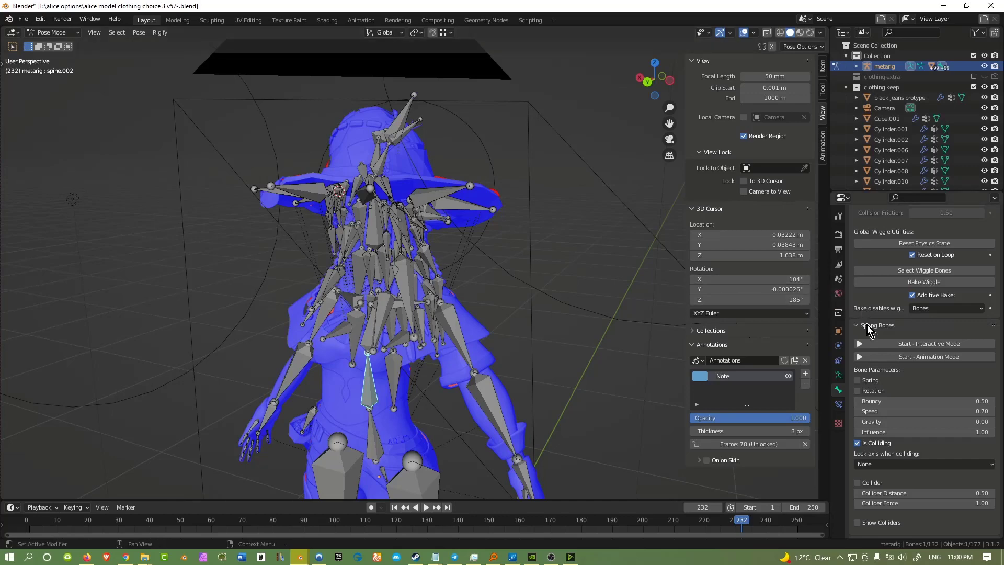
# Collapse and re-expand the Spring Bones panel, scroll its parameters, and view the character from lower
pyautogui.click(864, 325)
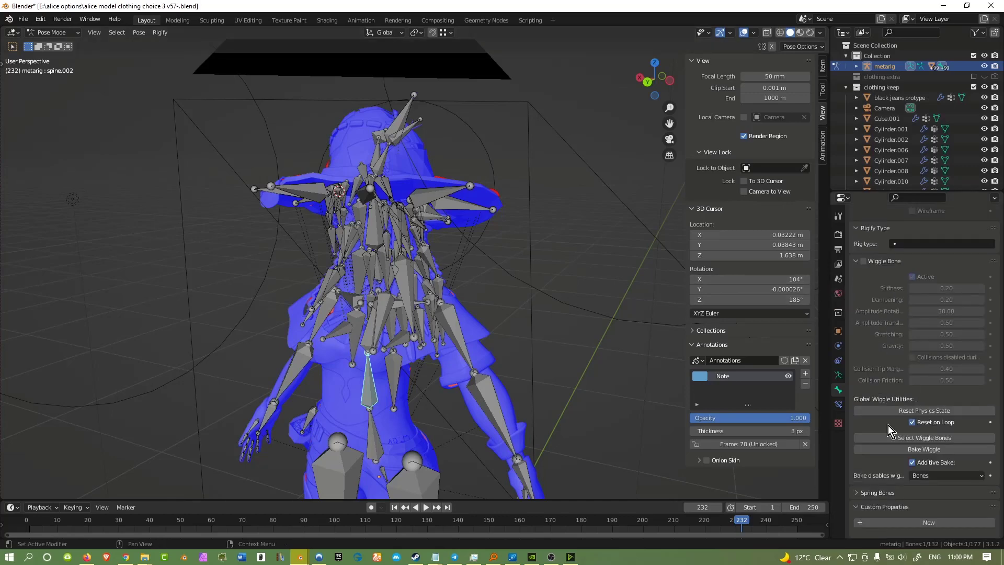
pyautogui.click(863, 494)
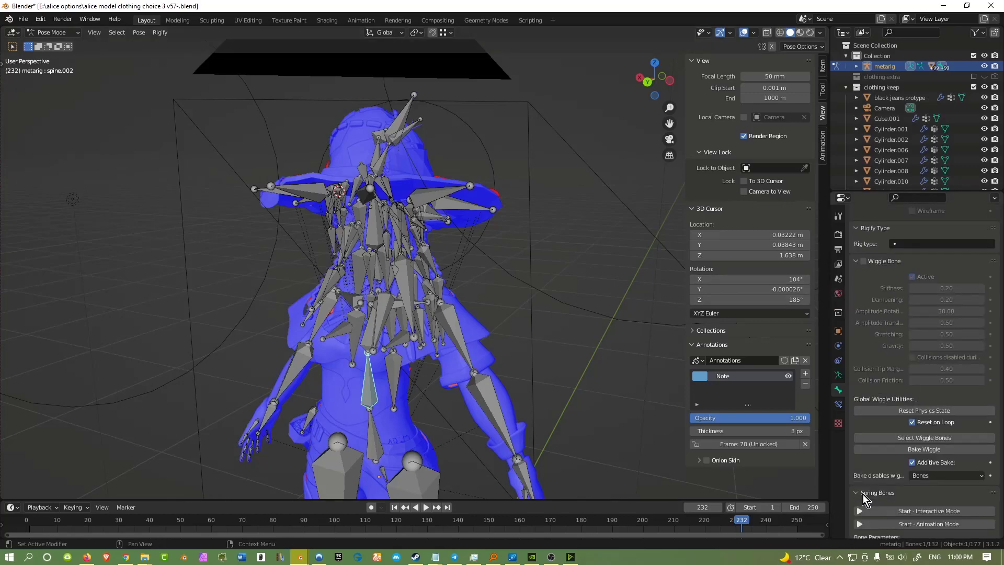
pyautogui.scroll(-4, 863, 495)
pyautogui.scroll(-2, 864, 500)
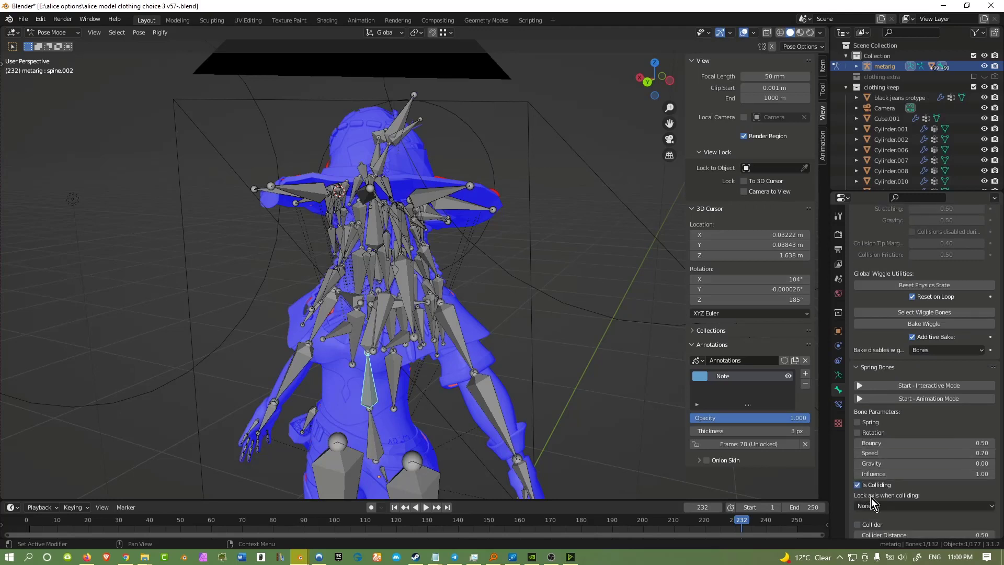
pyautogui.scroll(-3, 871, 498)
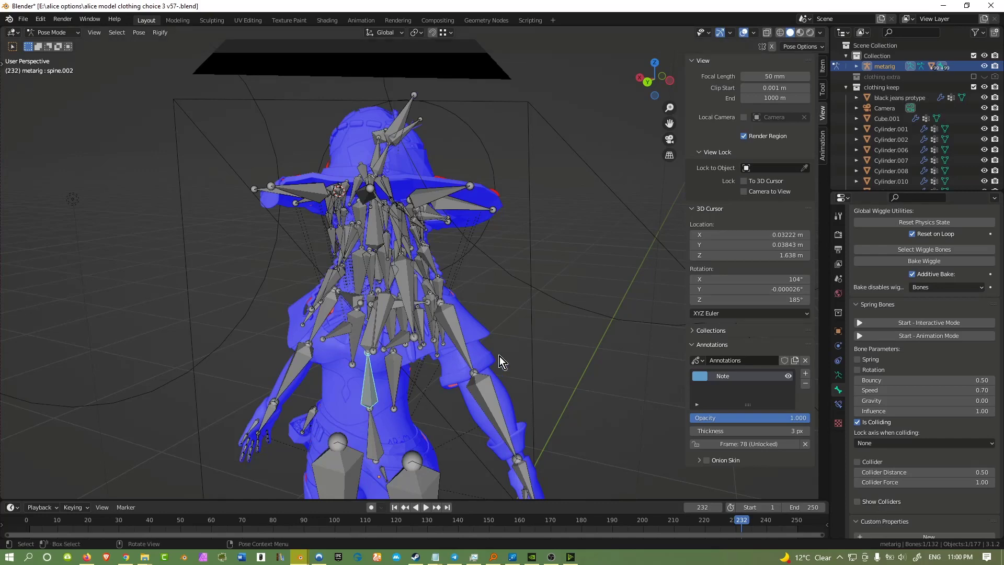
pyautogui.moveTo(497, 363); pyautogui.dragTo(496, 369, button='middle')
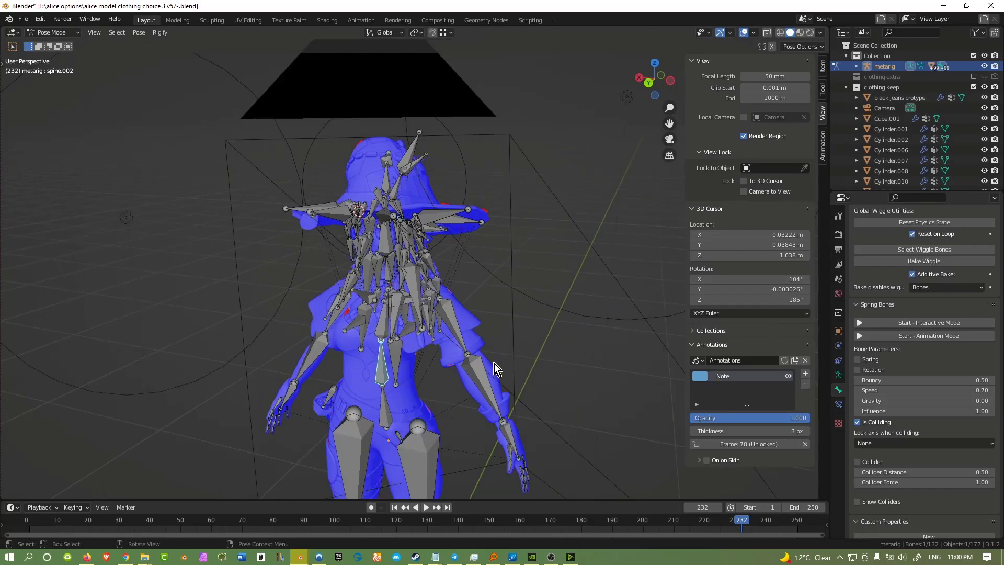